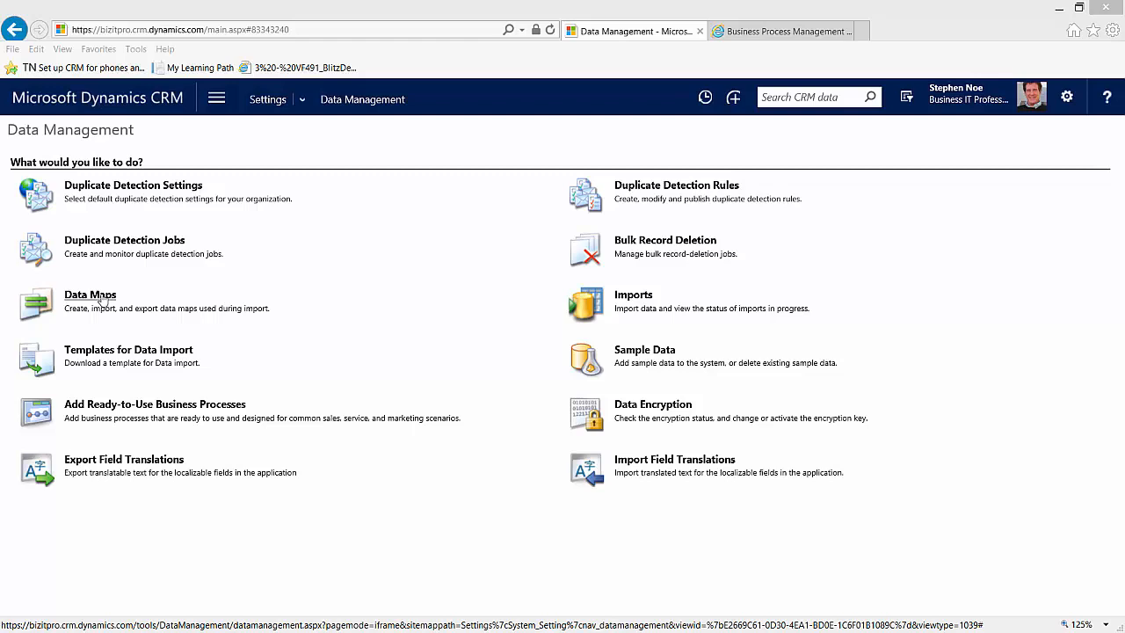
# Open the data maps list and switch it to the Active Data Maps view
pyautogui.click(103, 301)
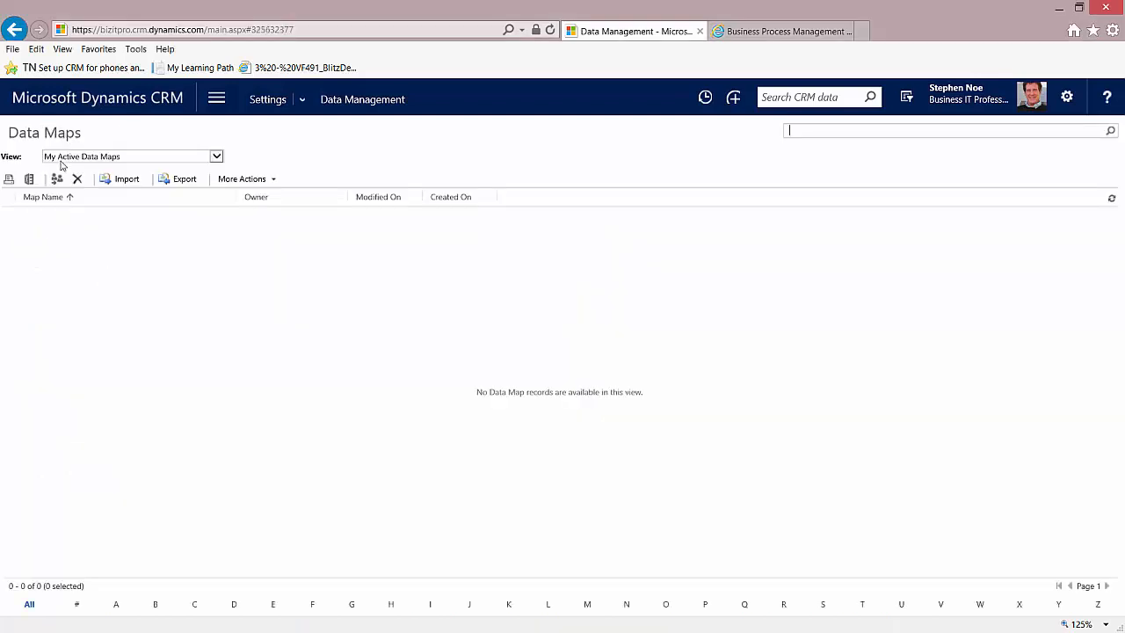
pyautogui.click(216, 156)
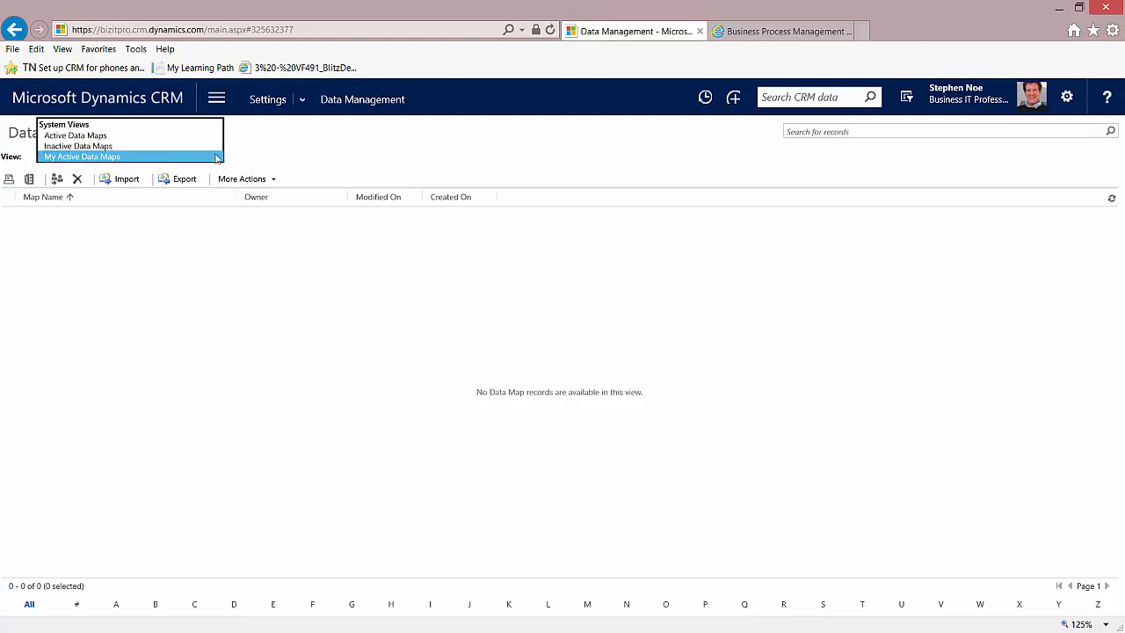
pyautogui.click(76, 137)
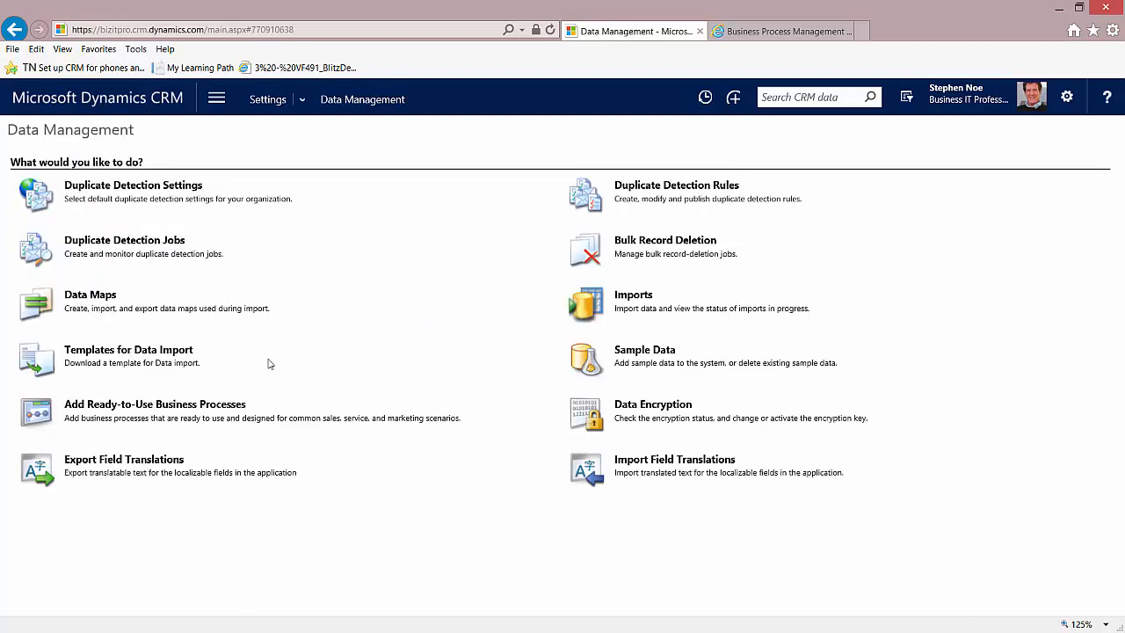
# Open the templates for data import and select the Training Session record type
pyautogui.click(149, 354)
pyautogui.click(591, 354)
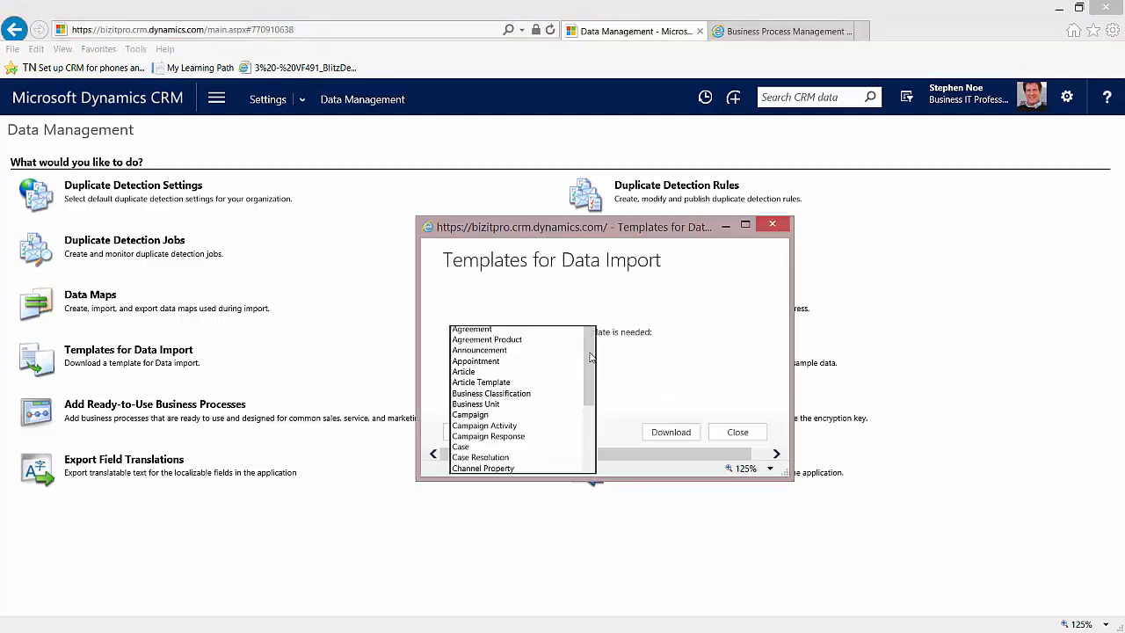
pyautogui.moveTo(591, 377); pyautogui.dragTo(590, 584)
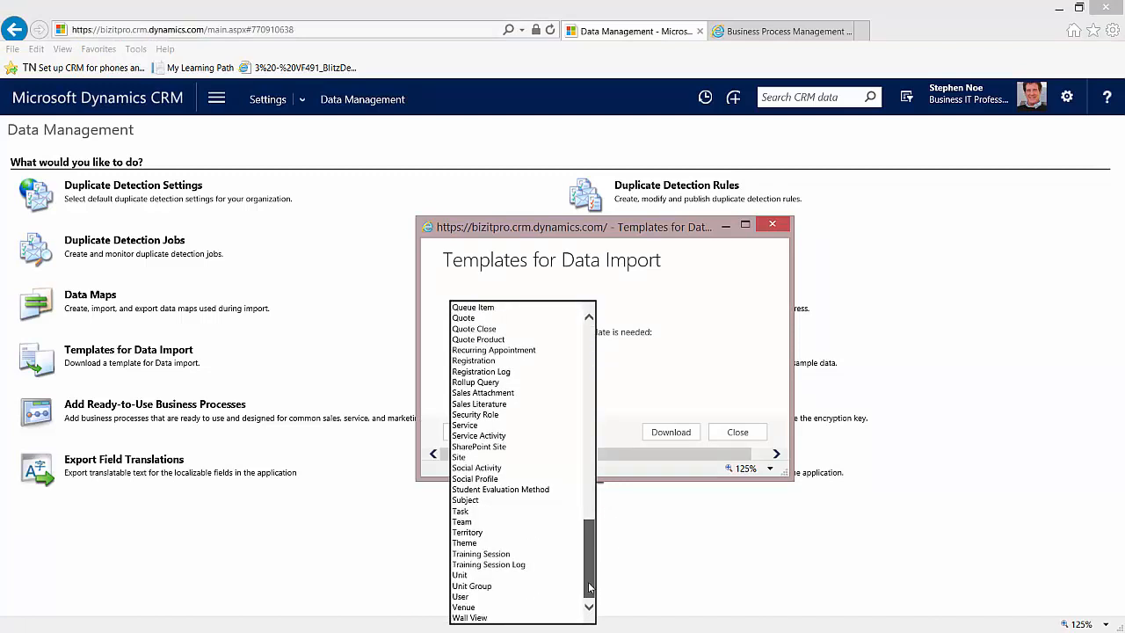
pyautogui.click(495, 555)
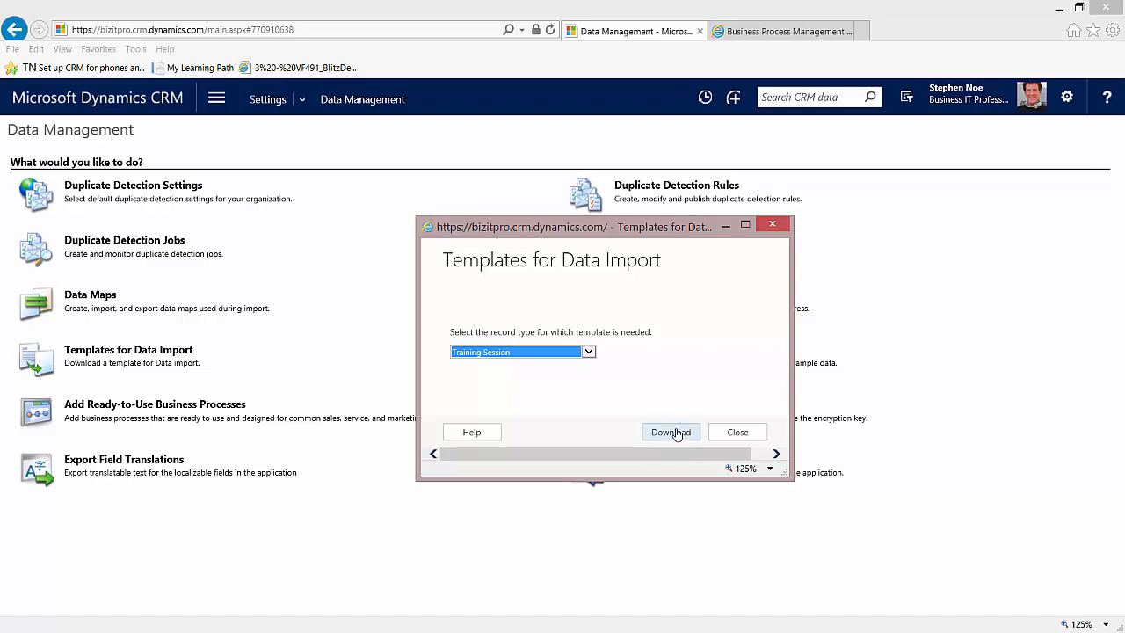
# Change the template's record type to Account, download the template and open Account.xlsx in Excel
pyautogui.click(588, 352)
pyautogui.moveTo(595, 358); pyautogui.dragTo(576, 159)
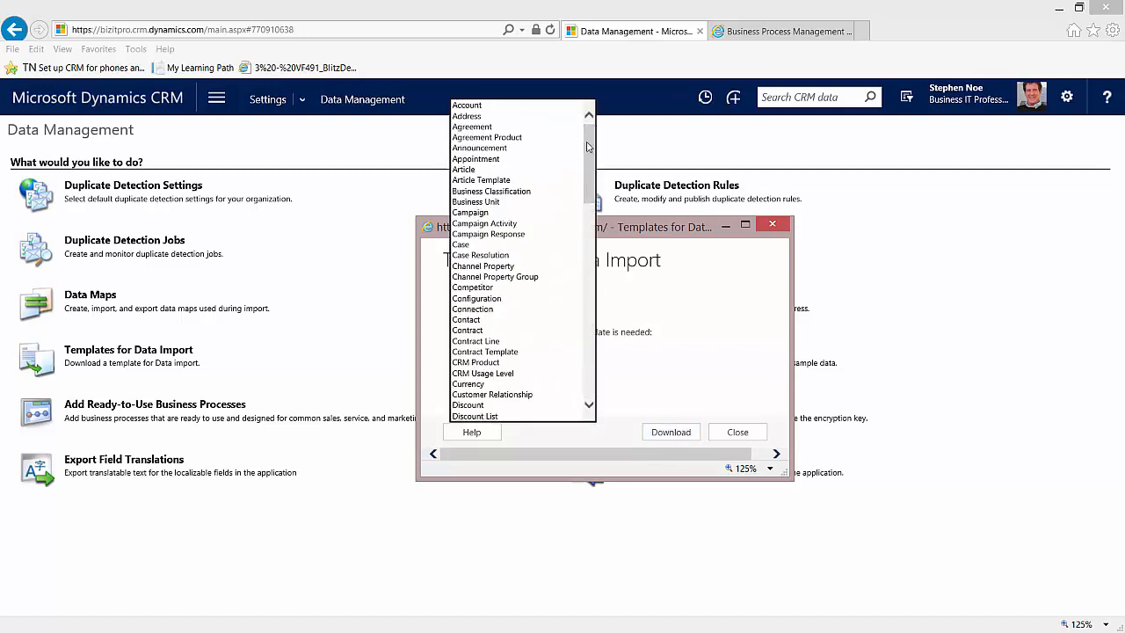
pyautogui.click(466, 106)
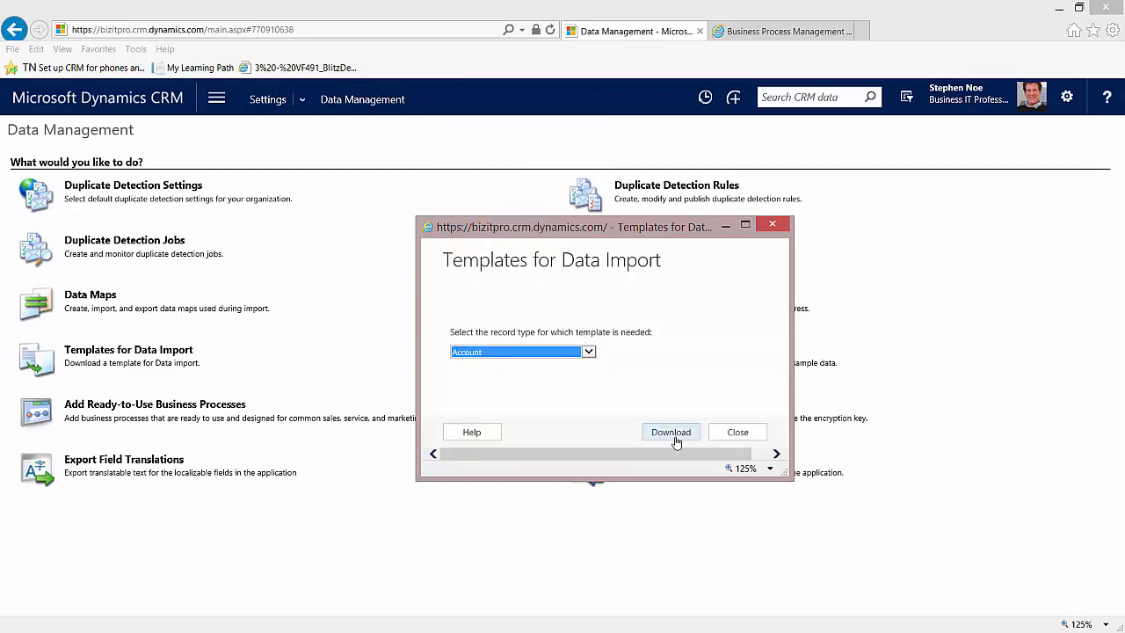
pyautogui.click(672, 432)
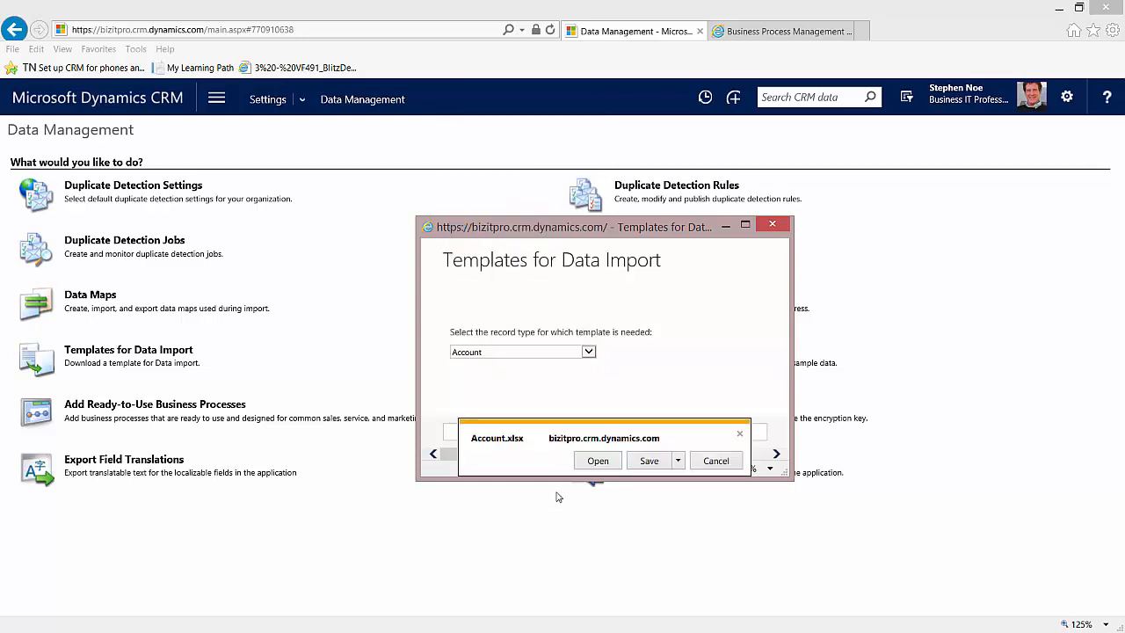
pyautogui.click(598, 461)
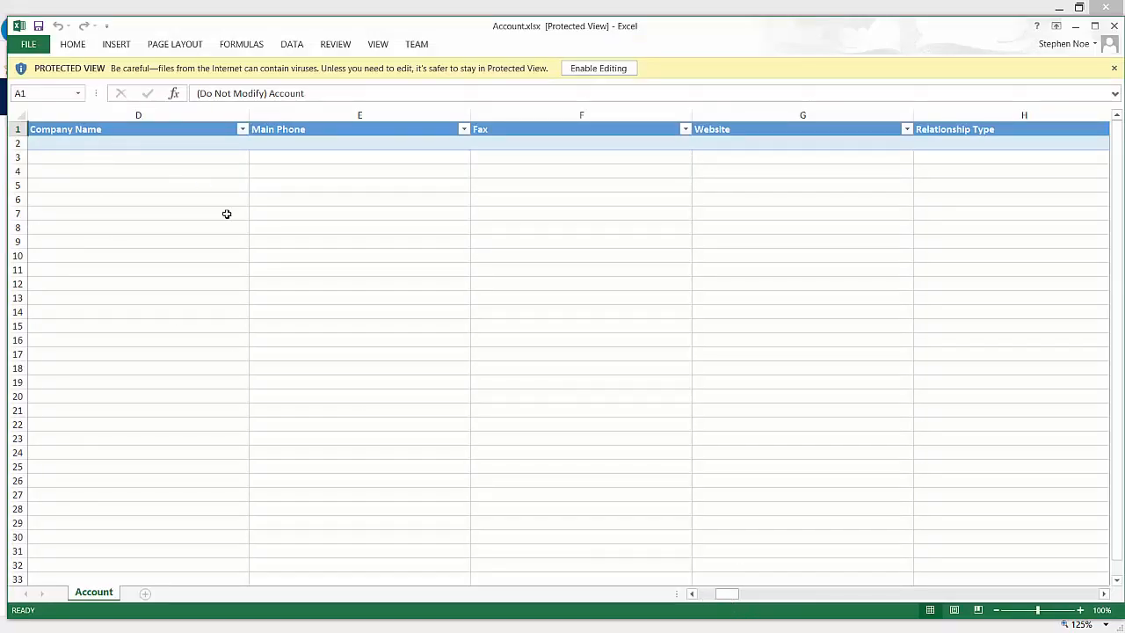
# Look through the Account template's columns up to Relationship Type and enable editing of the workbook
pyautogui.moveTo(725, 594); pyautogui.dragTo(702, 603)
pyautogui.moveTo(710, 593); pyautogui.dragTo(716, 593)
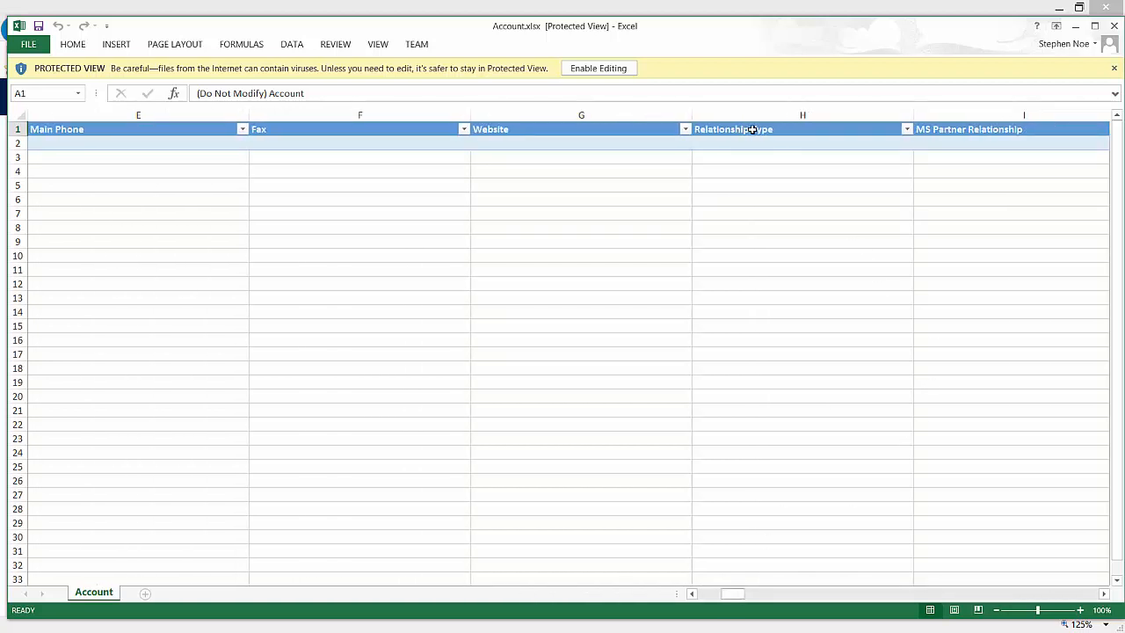
pyautogui.click(752, 129)
pyautogui.click(605, 68)
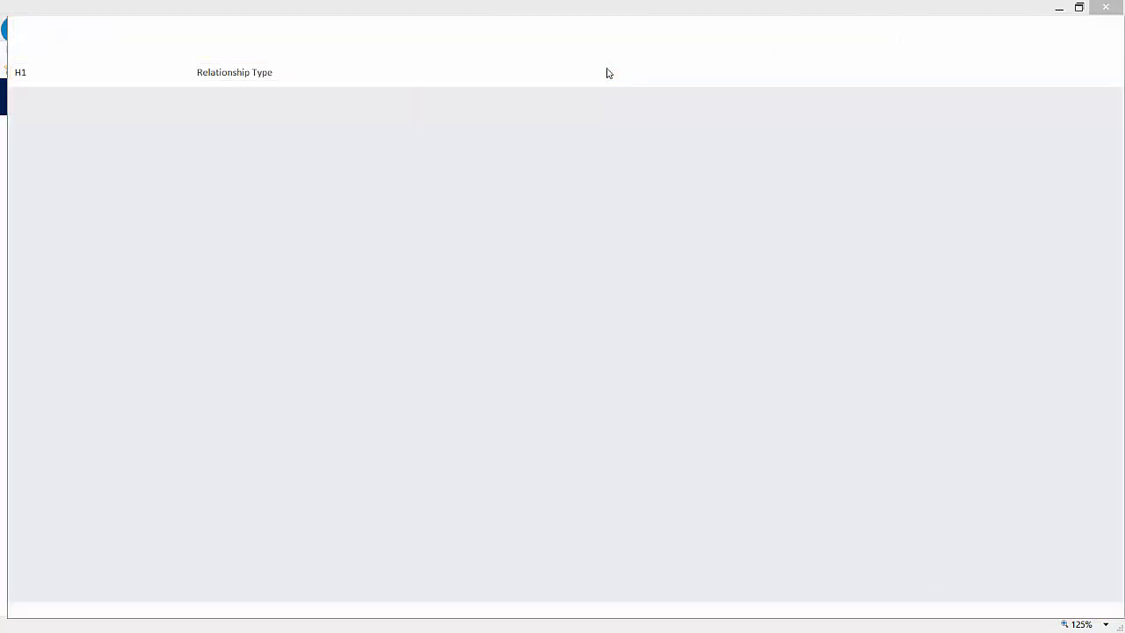
# Examine the allowed values for Relationship Type in cell H2 and the further columns of the Account template
pyautogui.click(813, 168)
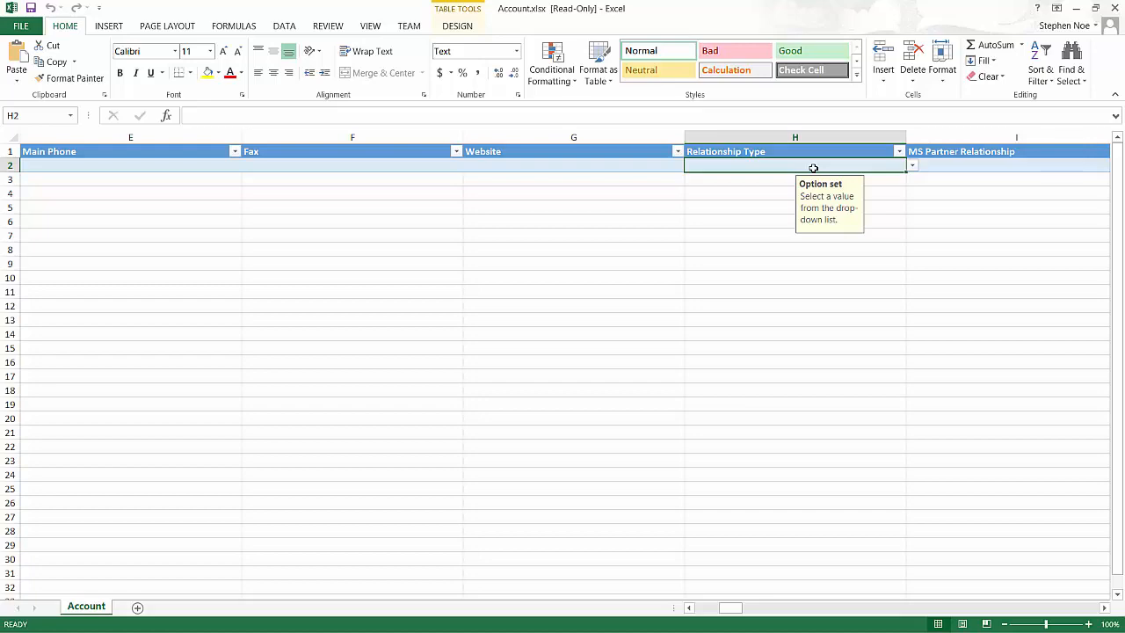
pyautogui.click(913, 167)
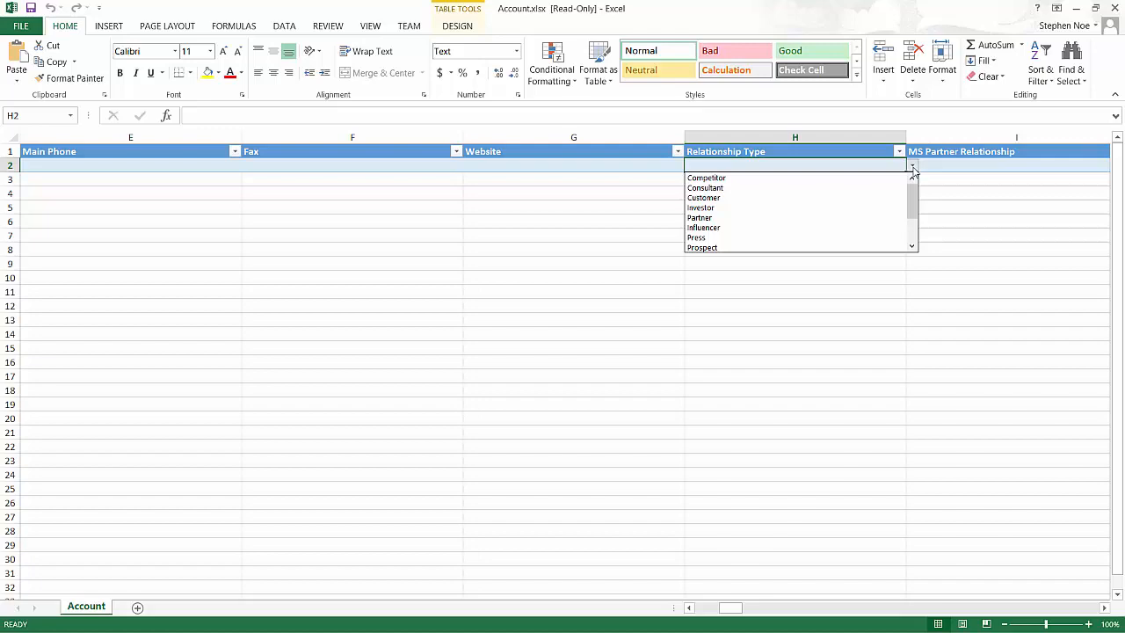
pyautogui.click(913, 168)
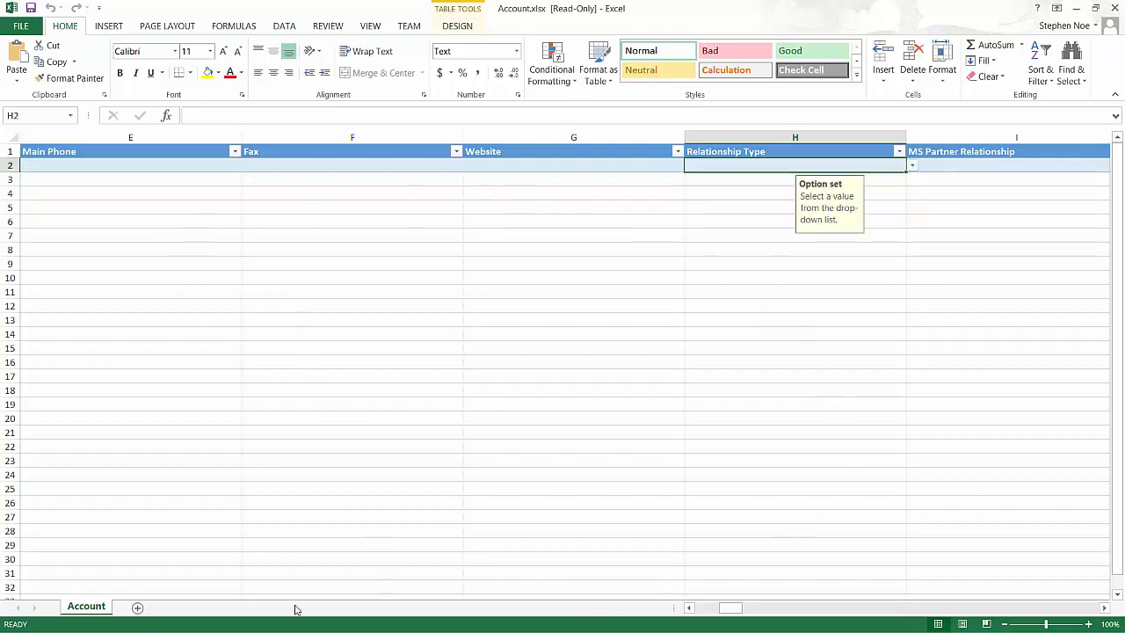
pyautogui.moveTo(729, 607); pyautogui.dragTo(787, 608)
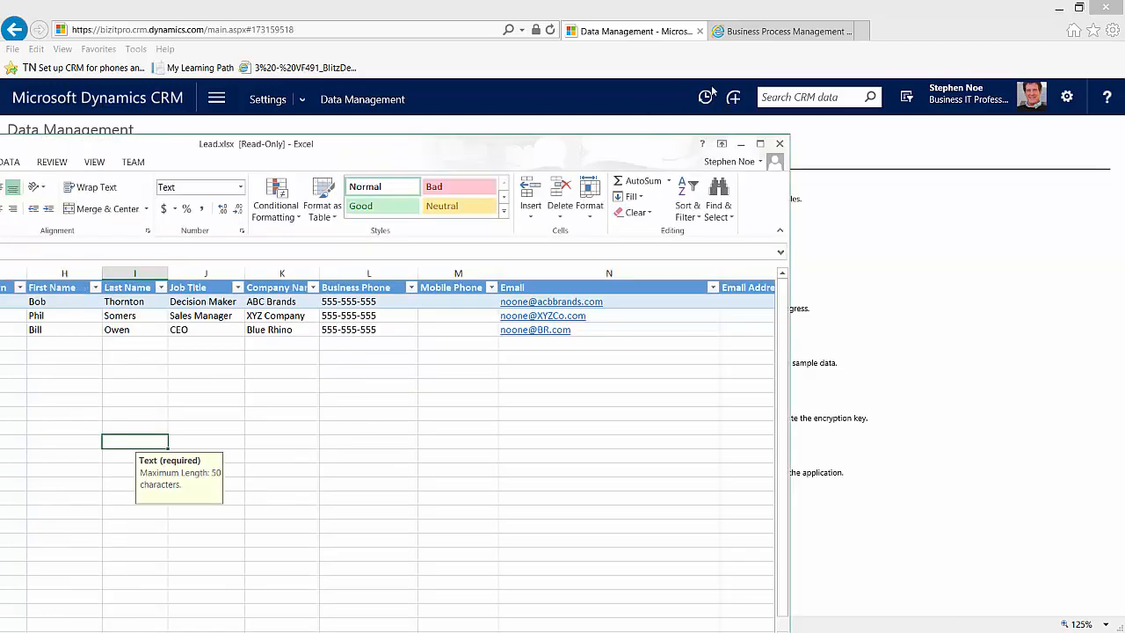
# Bring the filled-in Lead workbook fully into view and save it to the Desktop as Copy of Lead.xml in XML Spreadsheet 2003 format
pyautogui.moveTo(589, 146); pyautogui.dragTo(595, 84)
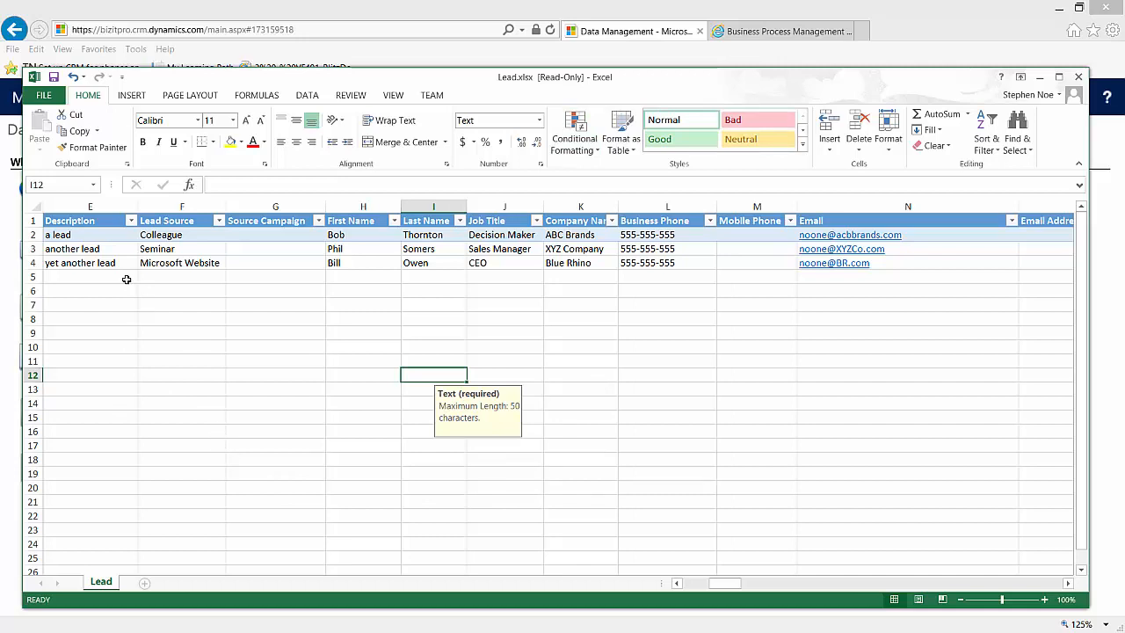
pyautogui.click(44, 95)
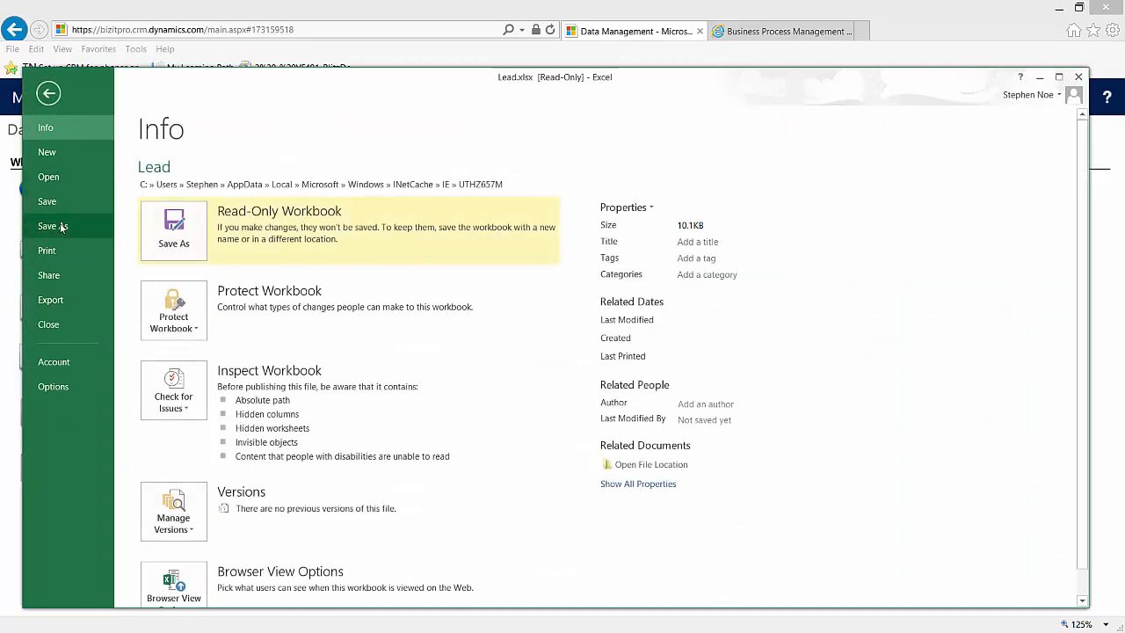
pyautogui.click(62, 227)
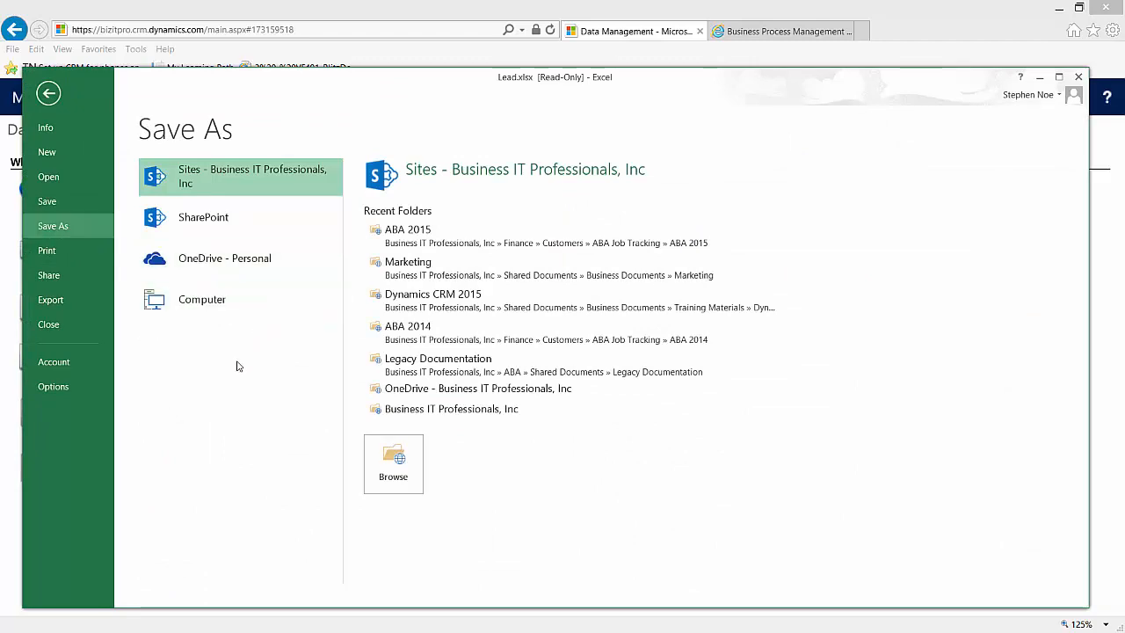
pyautogui.click(202, 303)
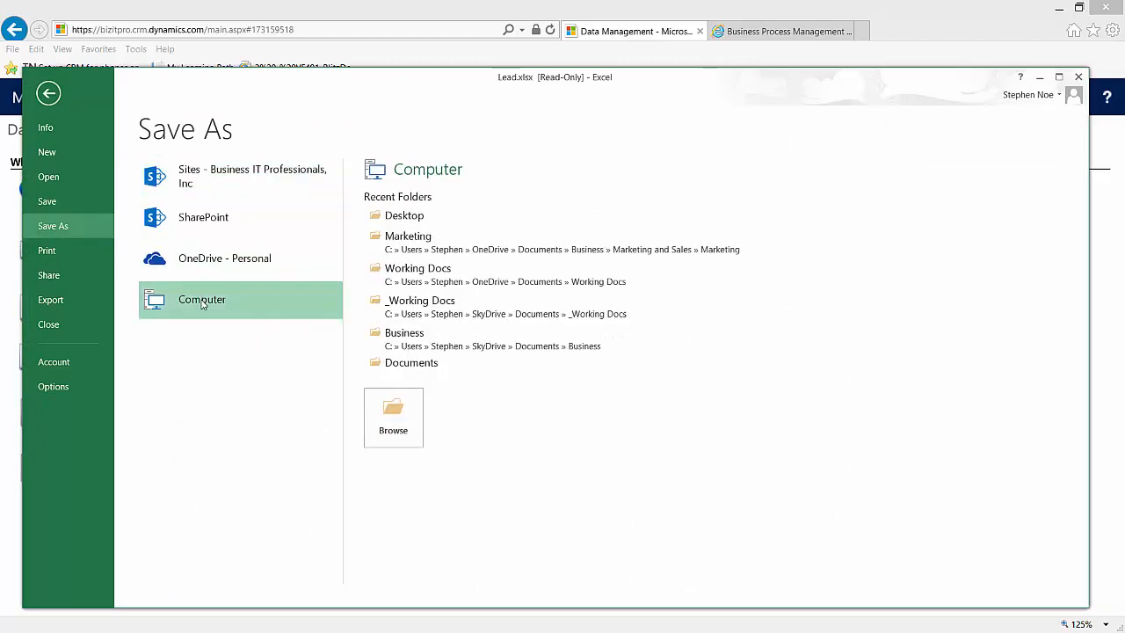
pyautogui.click(405, 217)
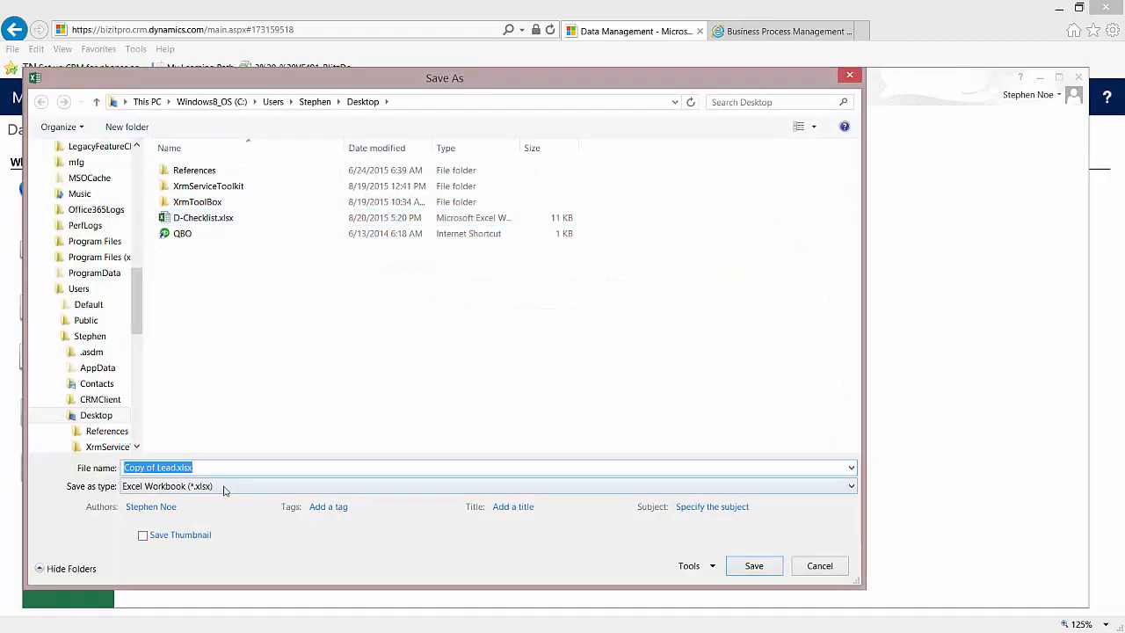
pyautogui.click(230, 486)
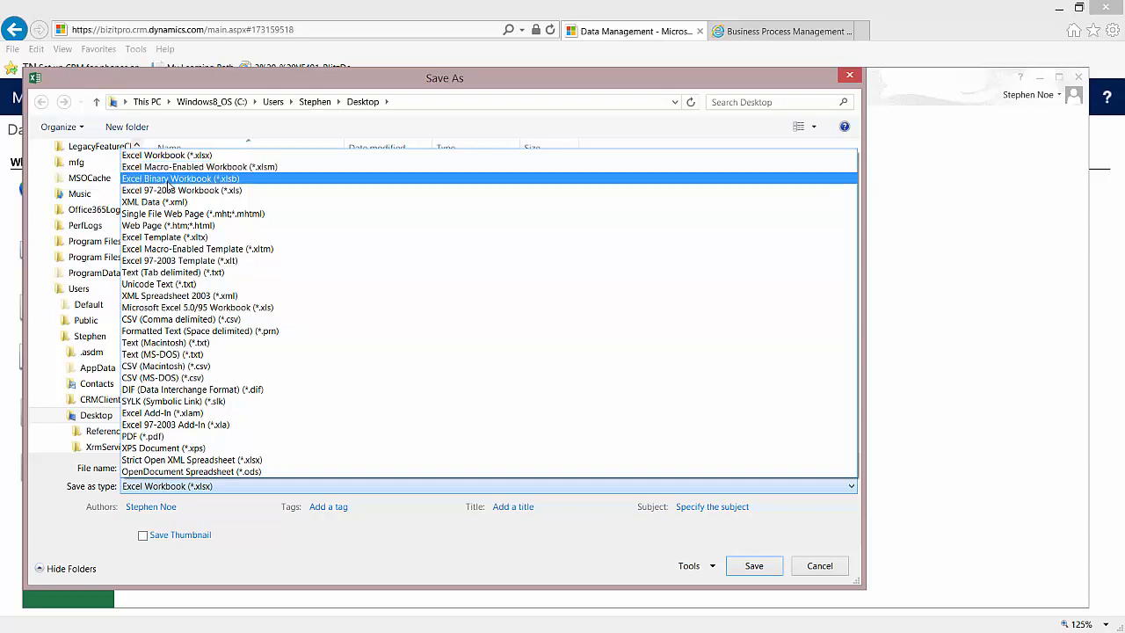
pyautogui.click(187, 296)
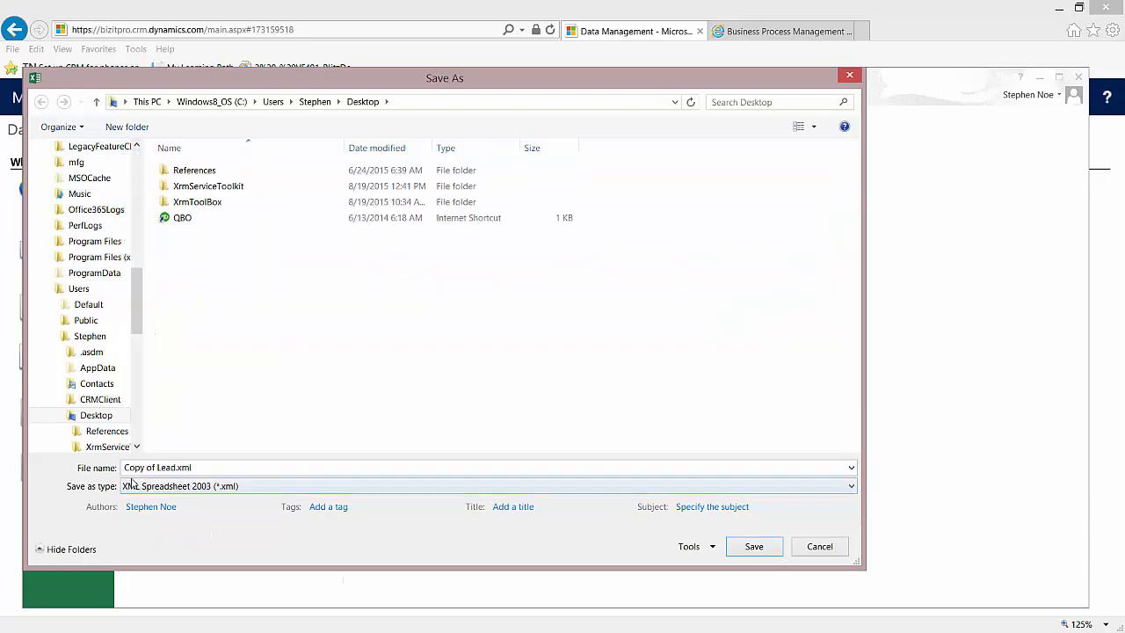
pyautogui.click(754, 546)
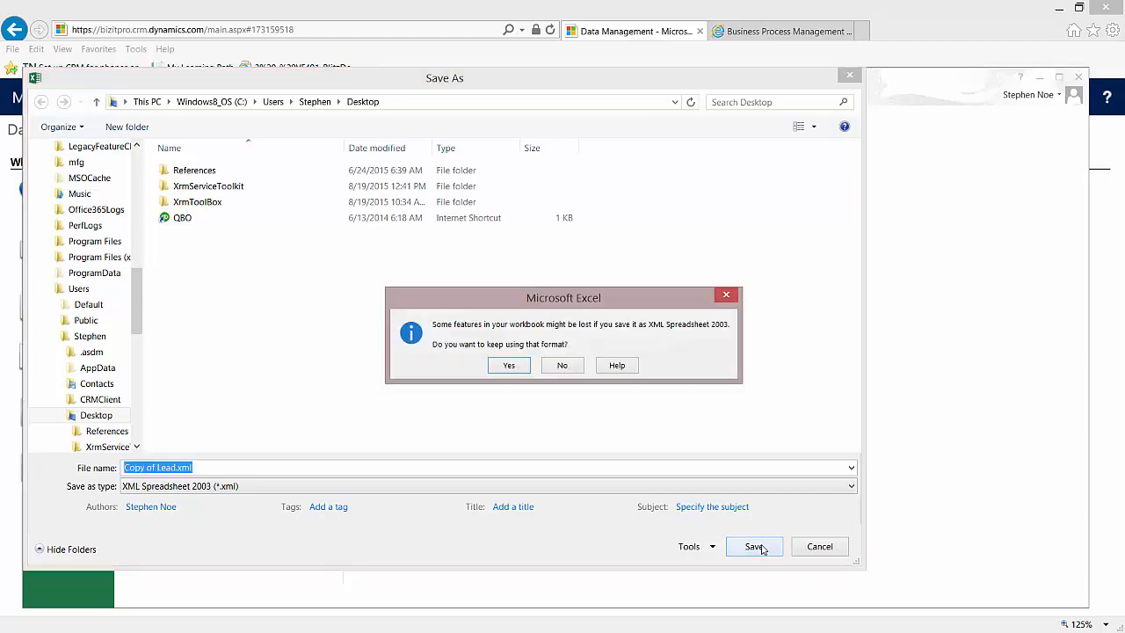
pyautogui.click(510, 366)
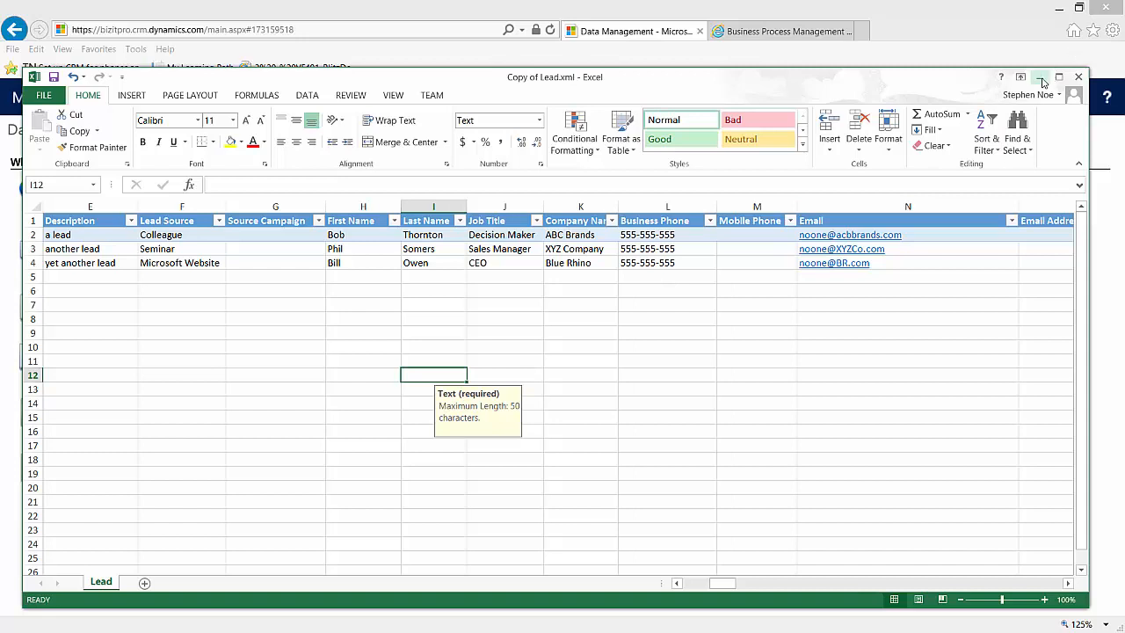
# Return to Dynamics CRM, close the import template dialog and open the Imports list from Data Management
pyautogui.click(1040, 79)
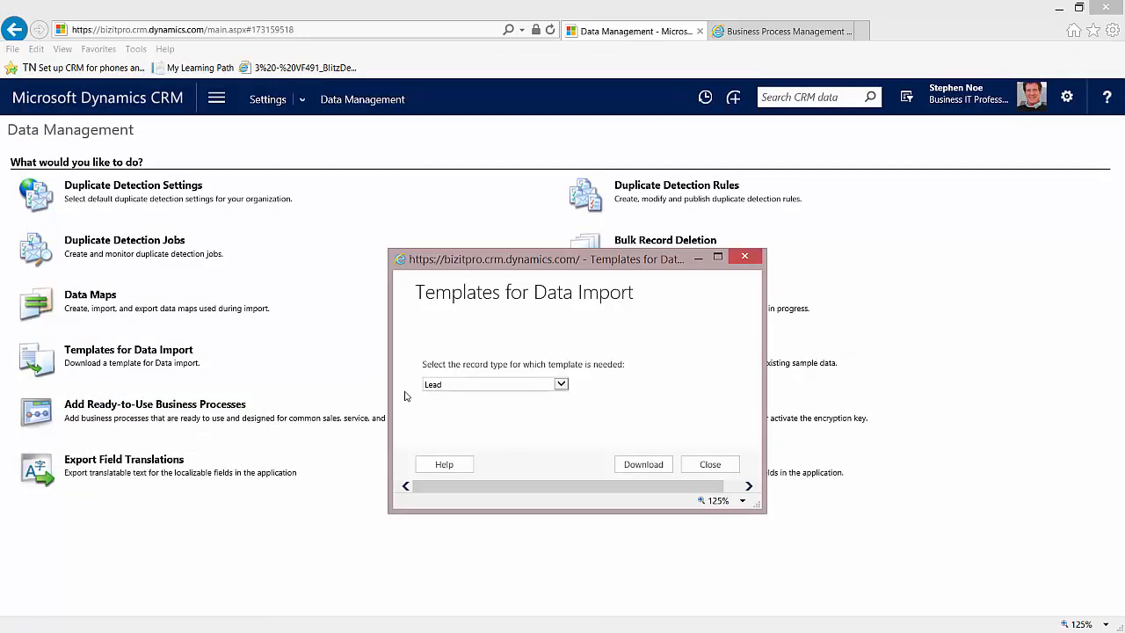
pyautogui.click(703, 473)
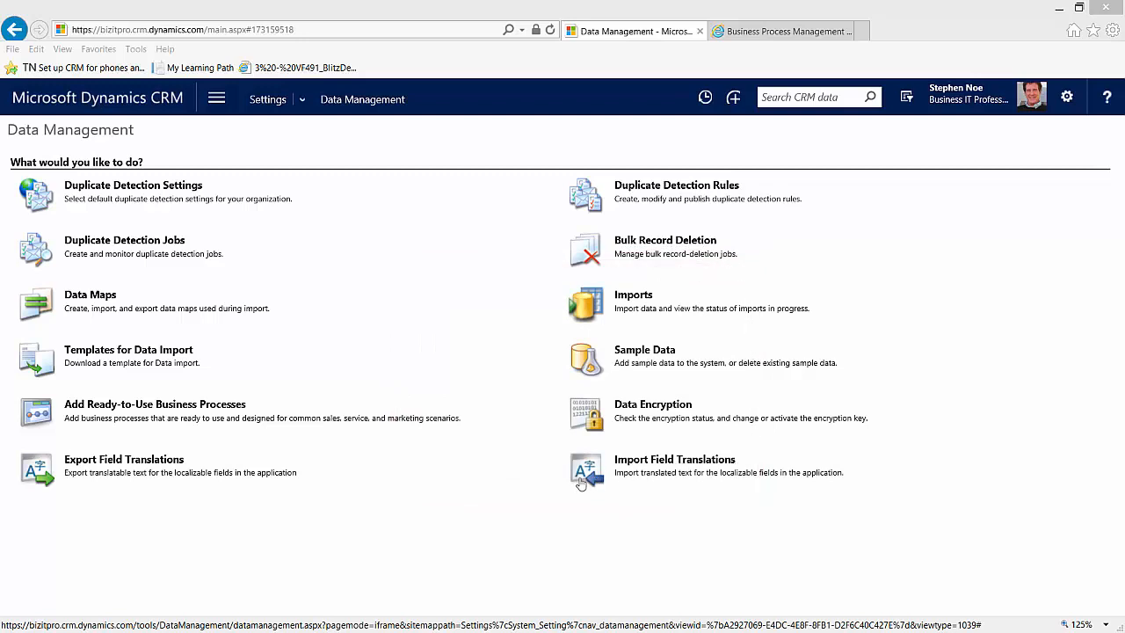
pyautogui.click(636, 297)
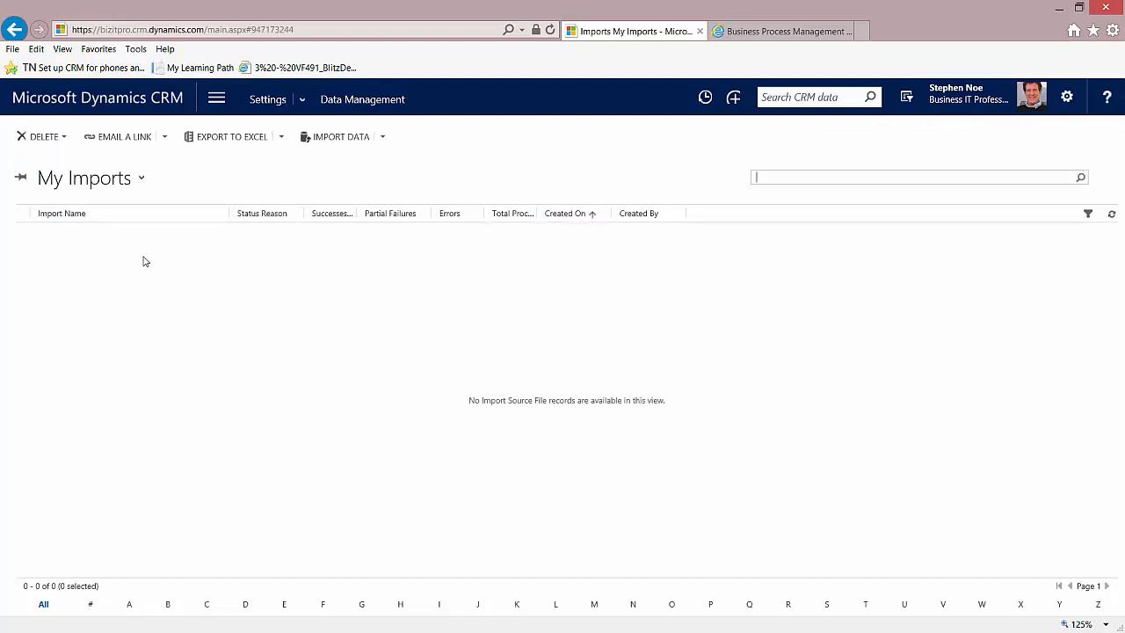
# Start a data import, upload Copy of Lead.xml from the Desktop and accept the file upload summary
pyautogui.click(341, 137)
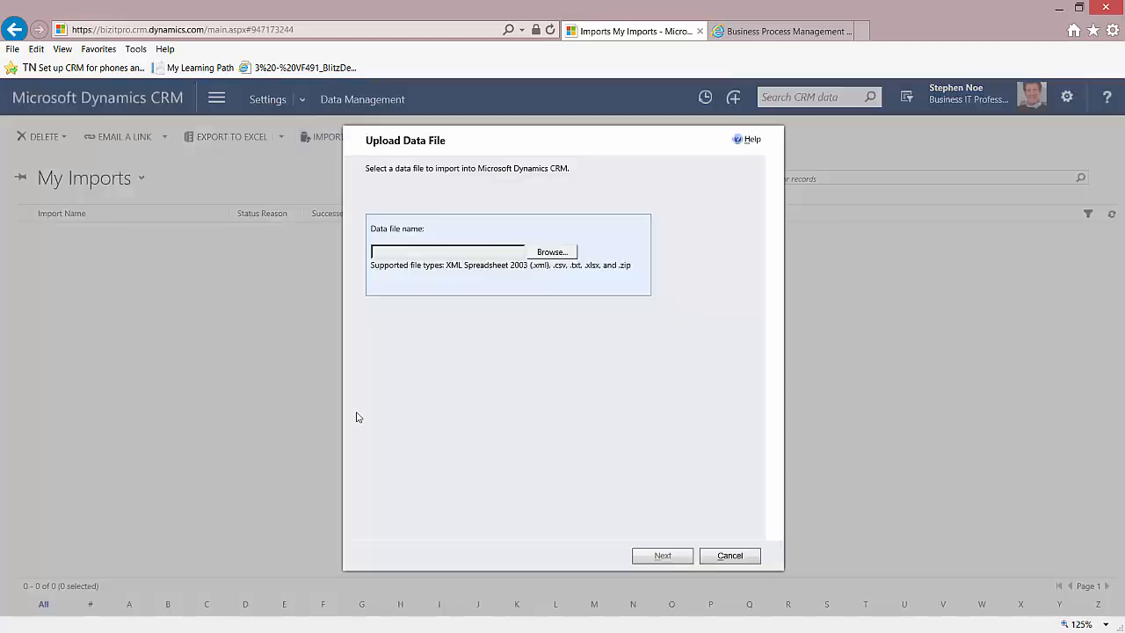
pyautogui.click(549, 253)
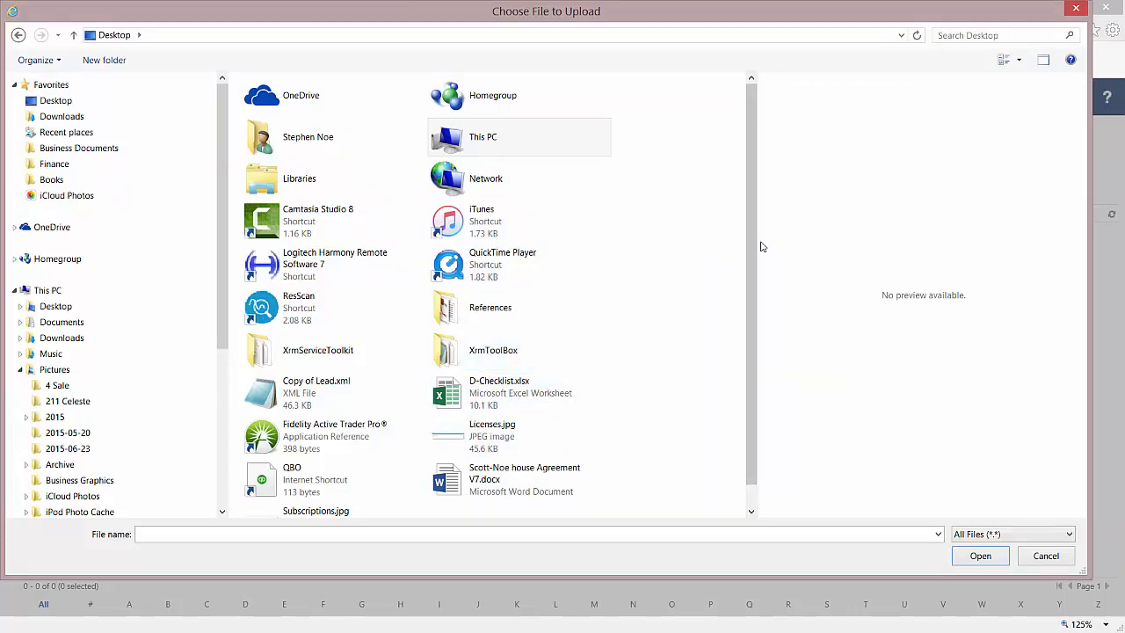
pyautogui.doubleClick(321, 396)
pyautogui.click(663, 555)
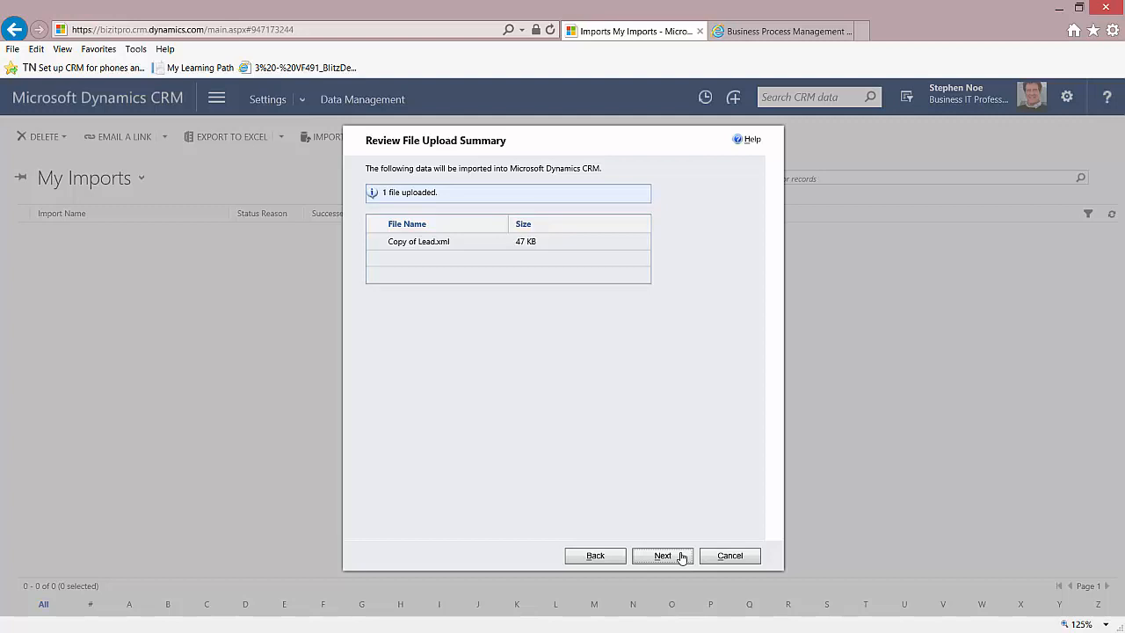
pyautogui.click(680, 557)
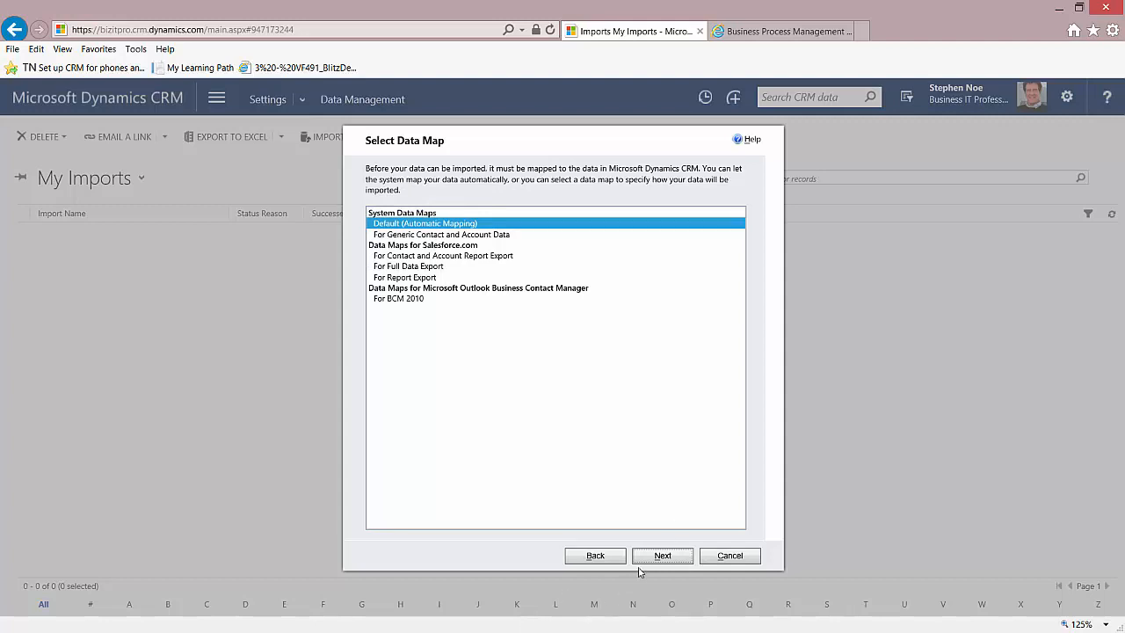
# Keep the Default (Automatic Mapping) data map and map the Copy of Lead source file to the Lead record type
pyautogui.click(668, 557)
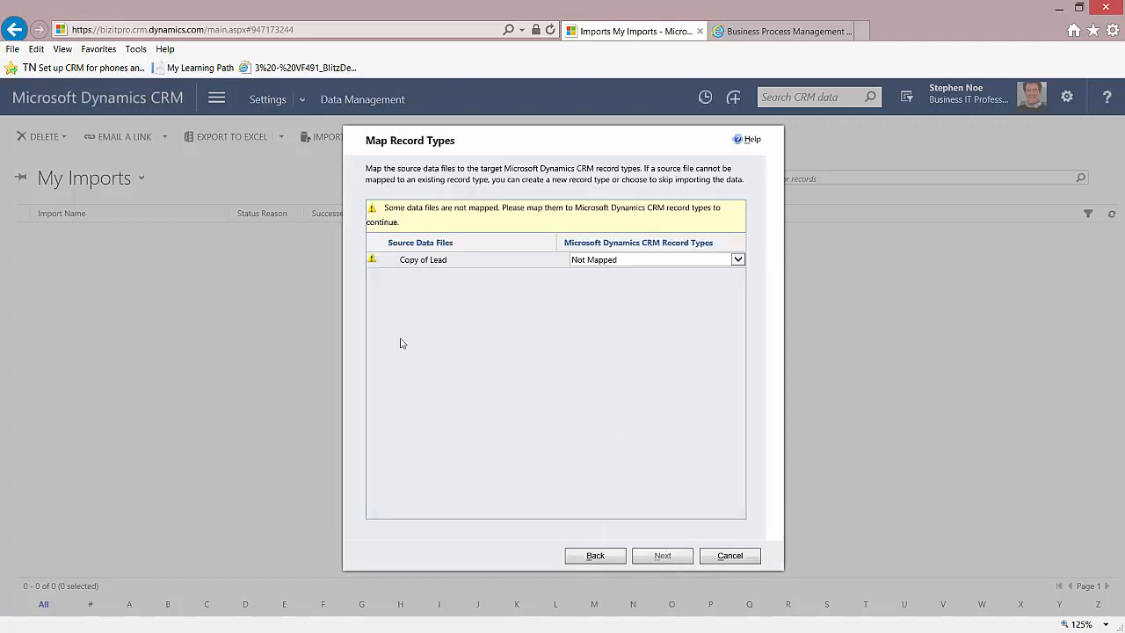
pyautogui.click(738, 261)
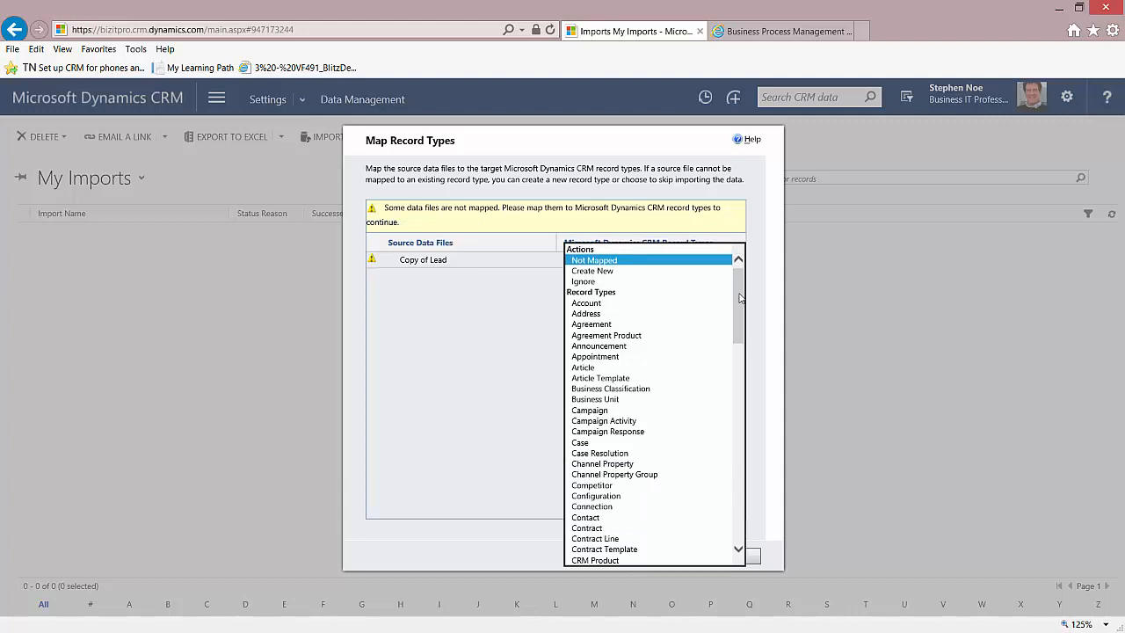
pyautogui.moveTo(740, 303); pyautogui.dragTo(740, 358)
pyautogui.click(597, 551)
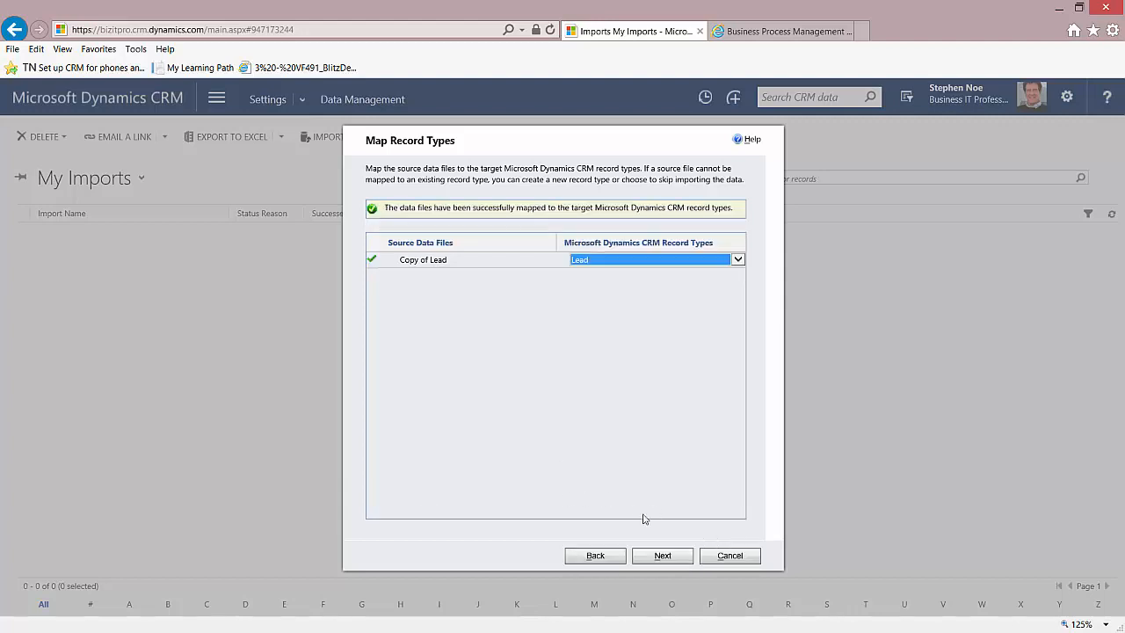
# Continue to the field mapping and set the (Do Not Modify) Lead, Modified On and Row Checksum source fields to Ignore
pyautogui.click(663, 554)
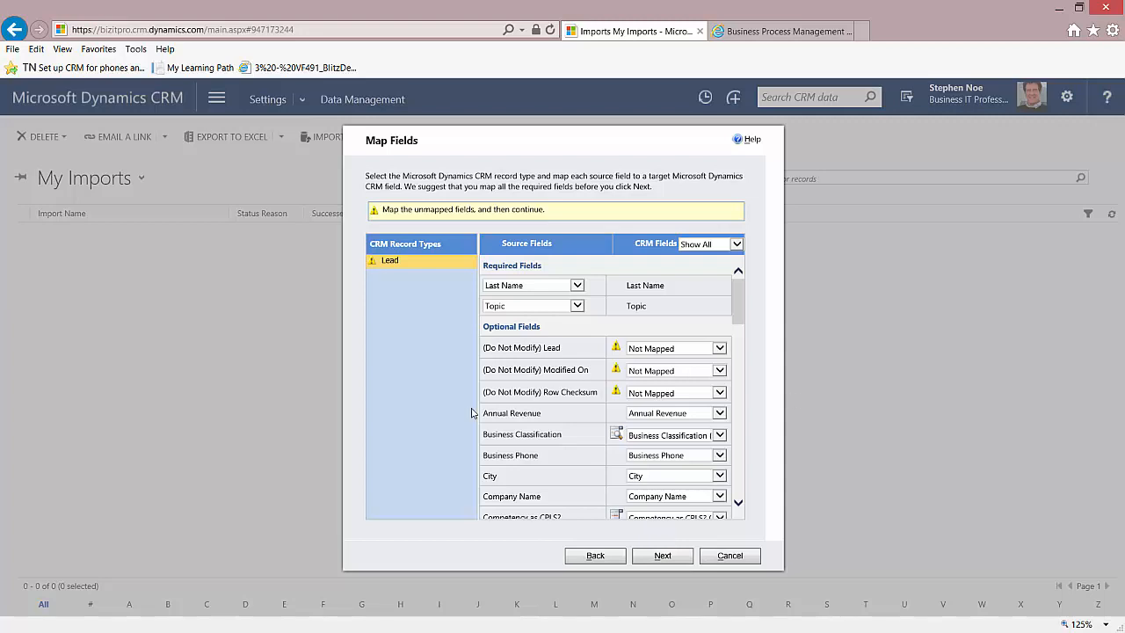
pyautogui.click(719, 348)
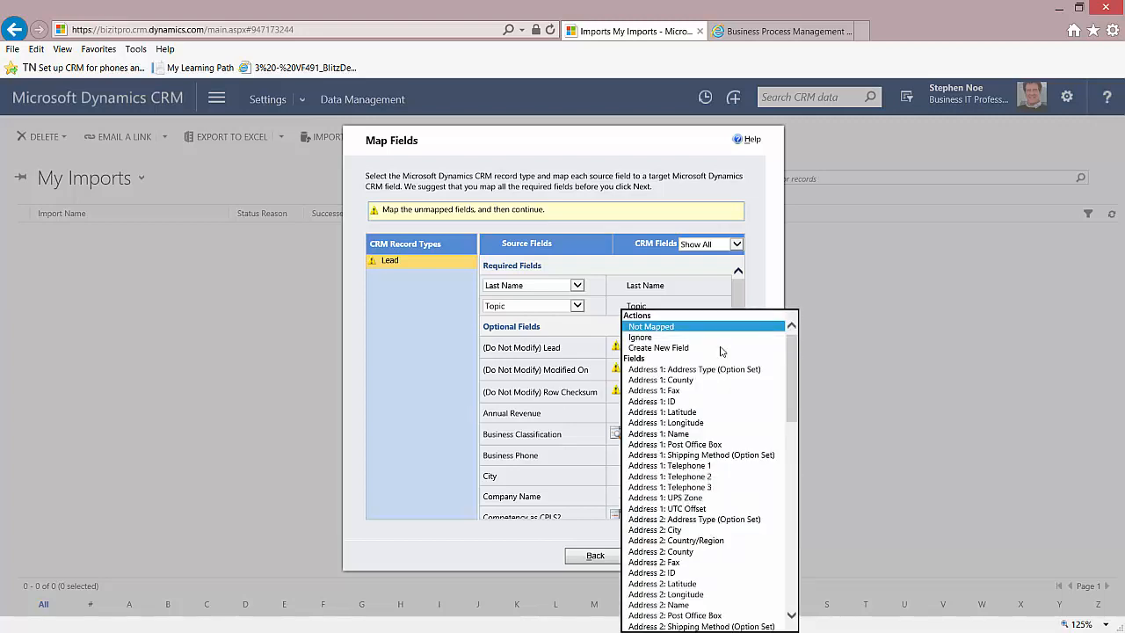
pyautogui.click(668, 337)
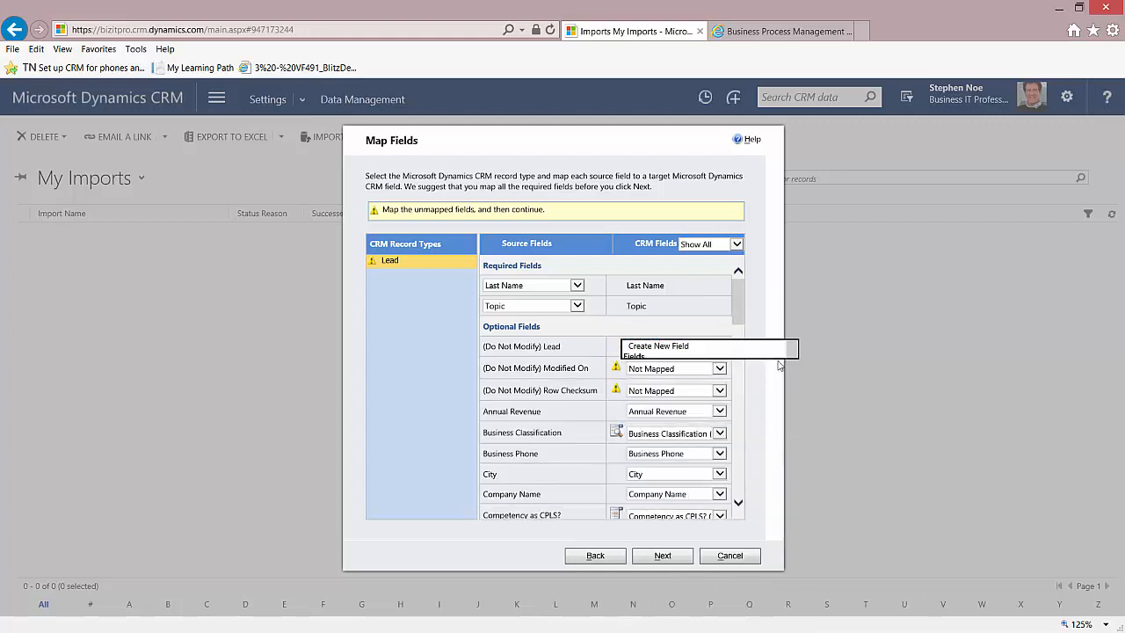
pyautogui.click(720, 367)
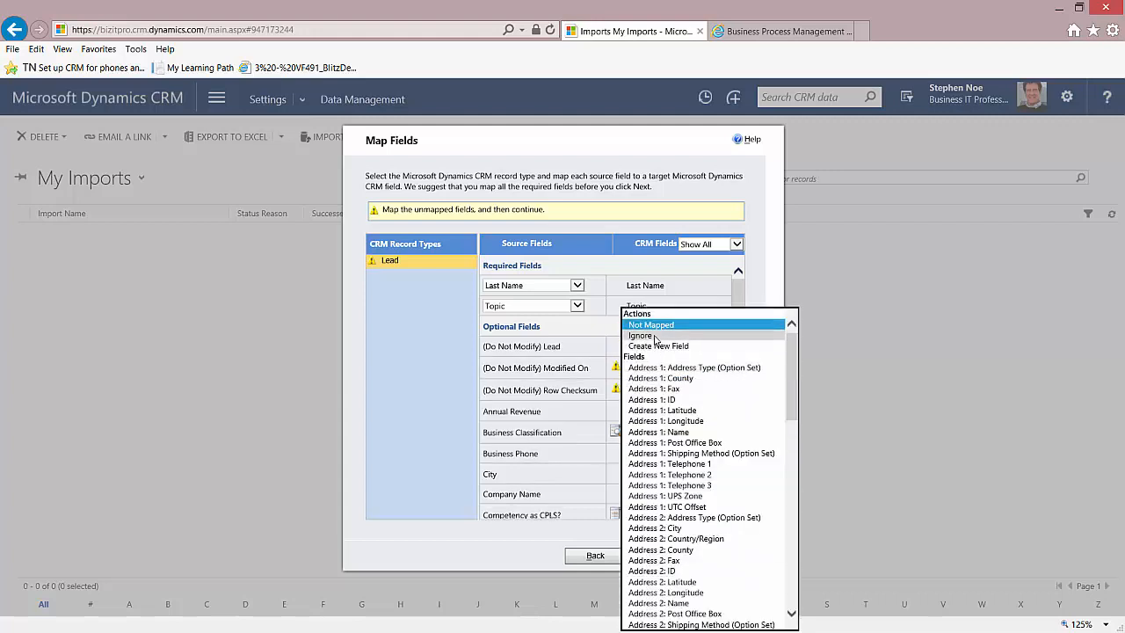
pyautogui.click(658, 335)
pyautogui.click(726, 388)
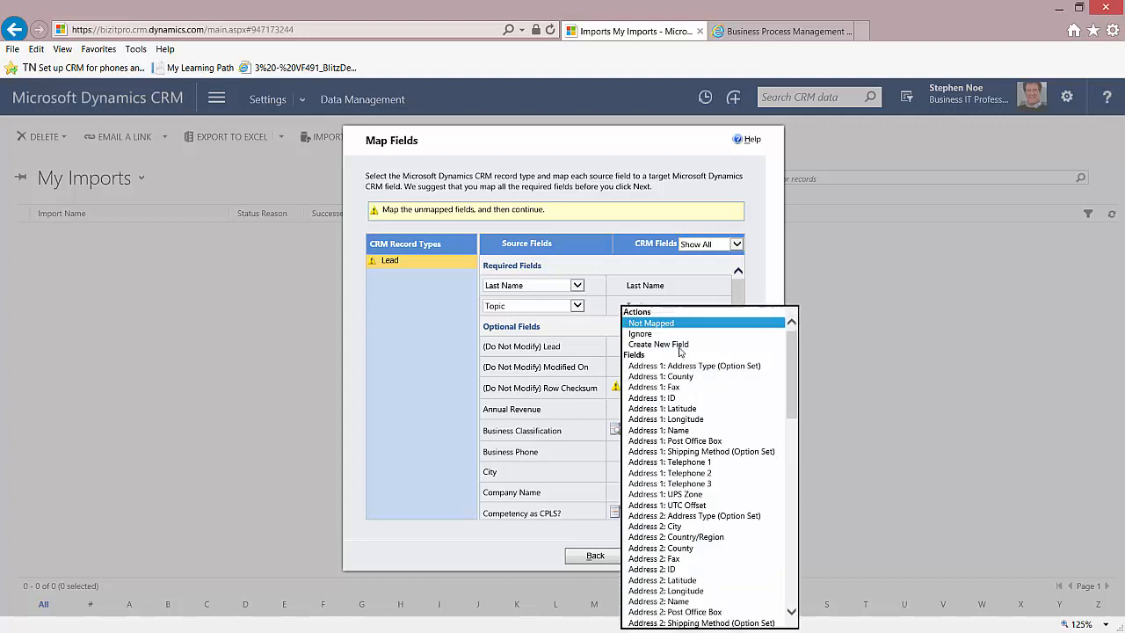
pyautogui.click(659, 335)
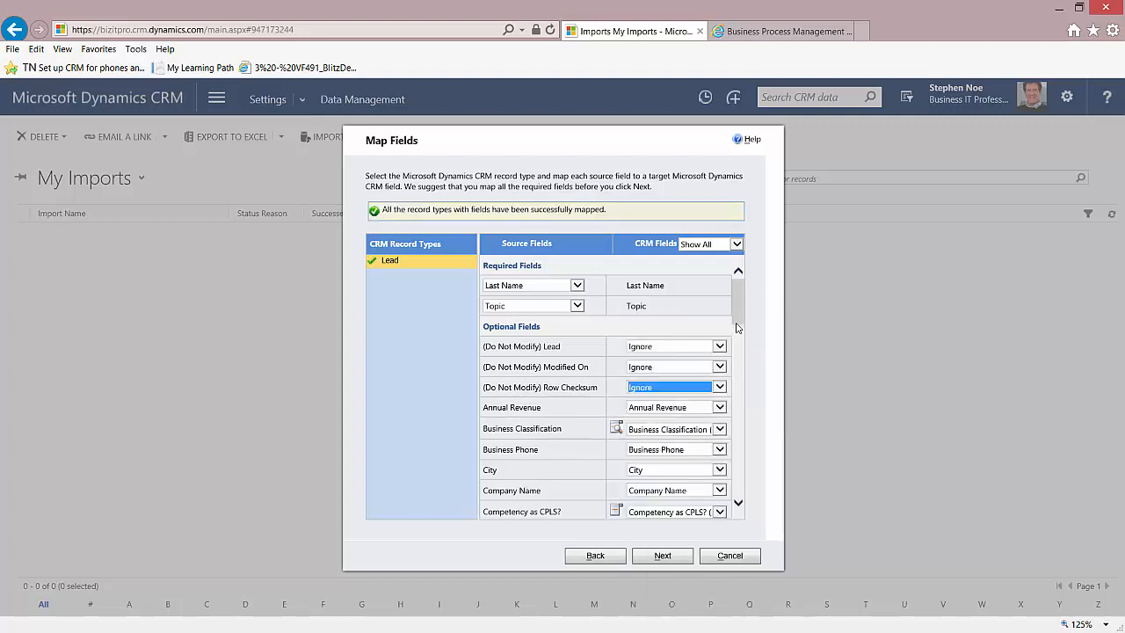
pyautogui.moveTo(739, 318)
pyautogui.mouseDown()
pyautogui.moveTo(751, 513)
pyautogui.moveTo(736, 299)
pyautogui.mouseUp()
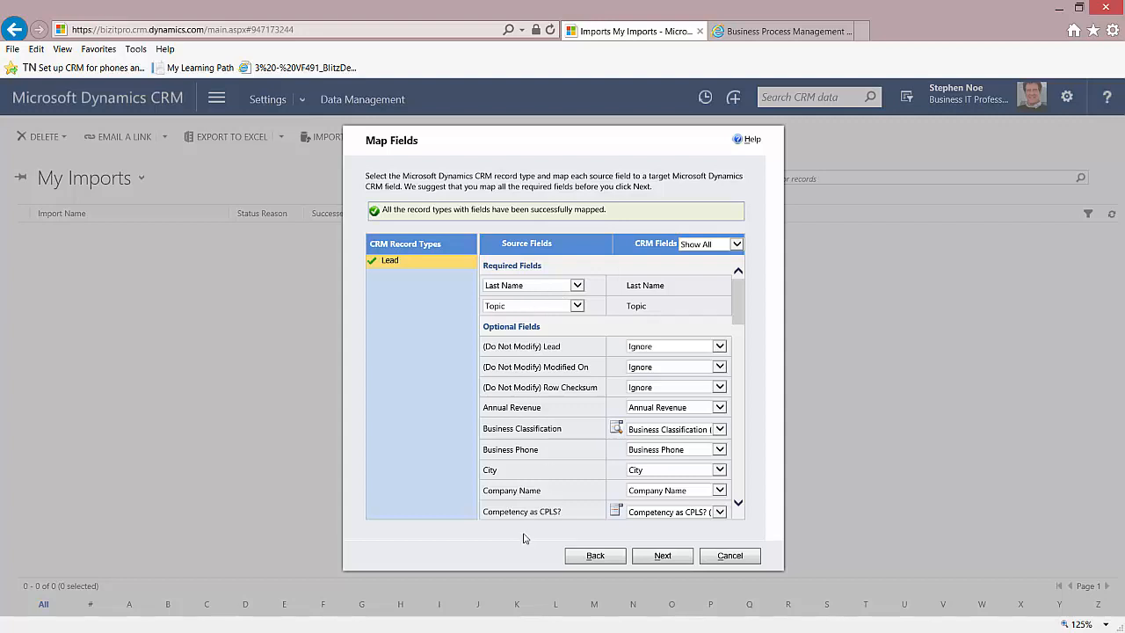
# Accept the field mapping and its summary, then submit the import with duplicates allowed and Custom Lead Map as the data map name
pyautogui.click(663, 556)
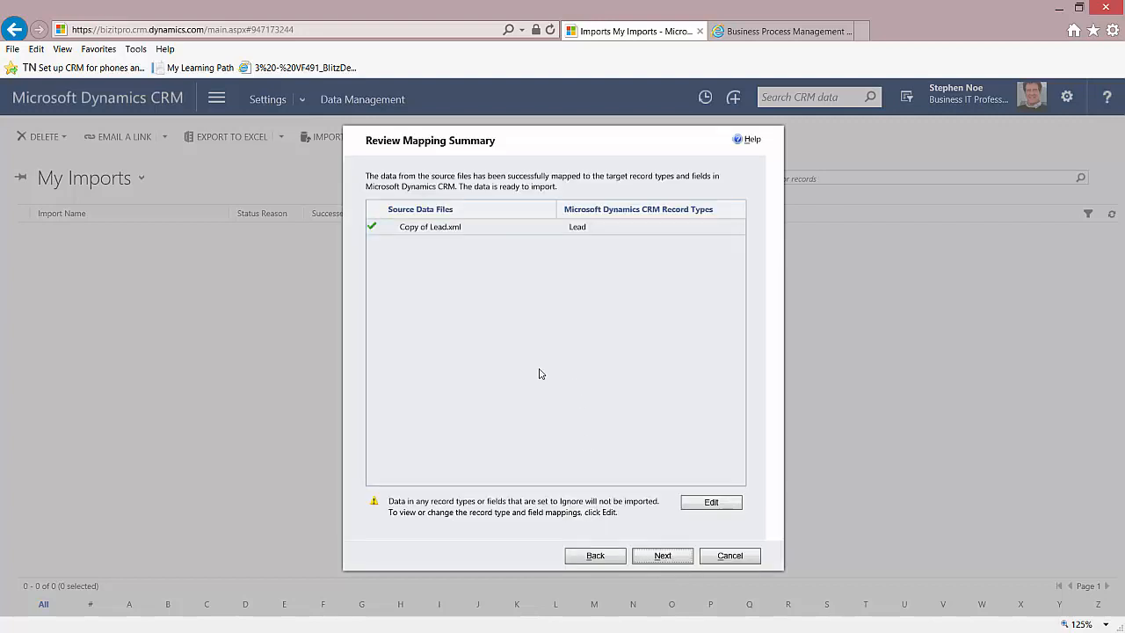
pyautogui.click(669, 561)
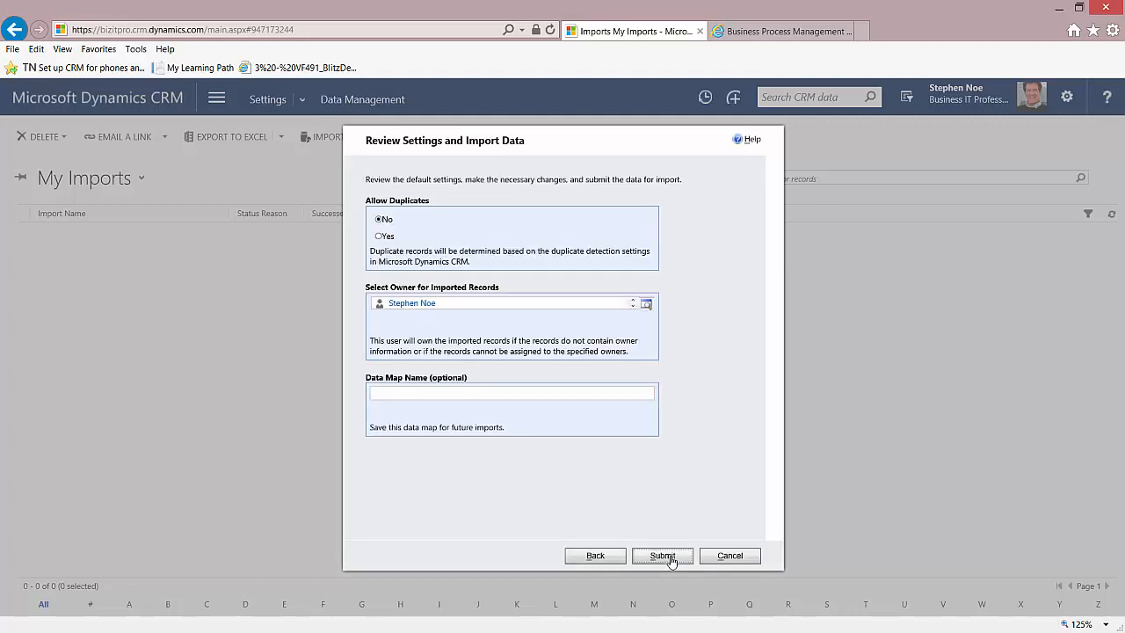
pyautogui.click(379, 237)
pyautogui.write('Custom Lead Map')
pyautogui.click(664, 560)
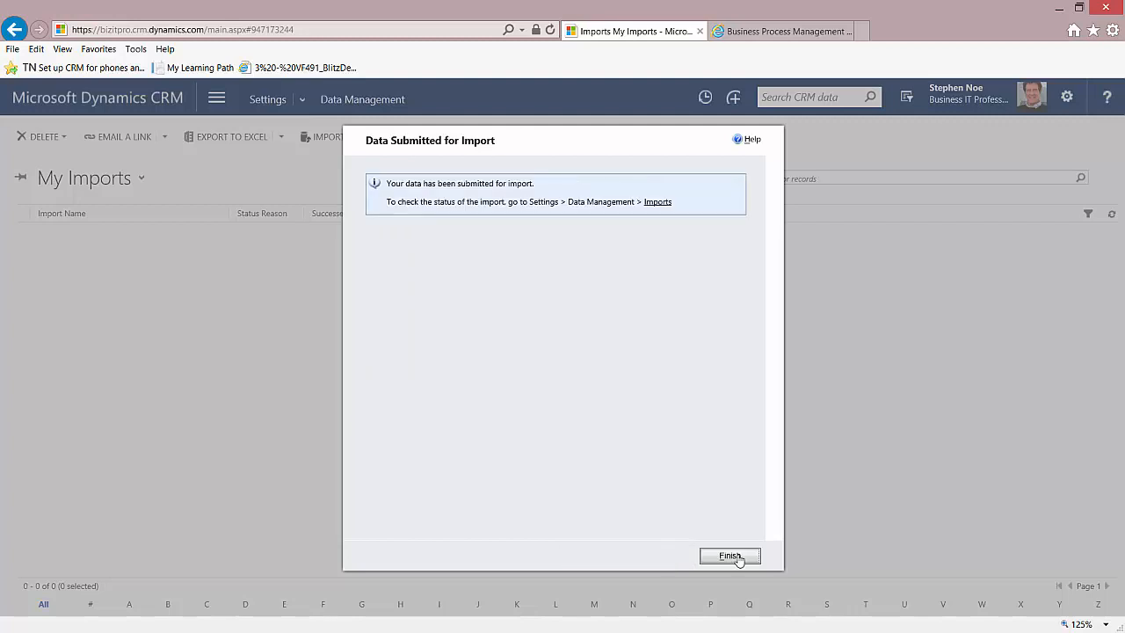
# Go to the Imports list, refresh the import status and show the delete options for the Copy of Lead.xml import
pyautogui.click(659, 203)
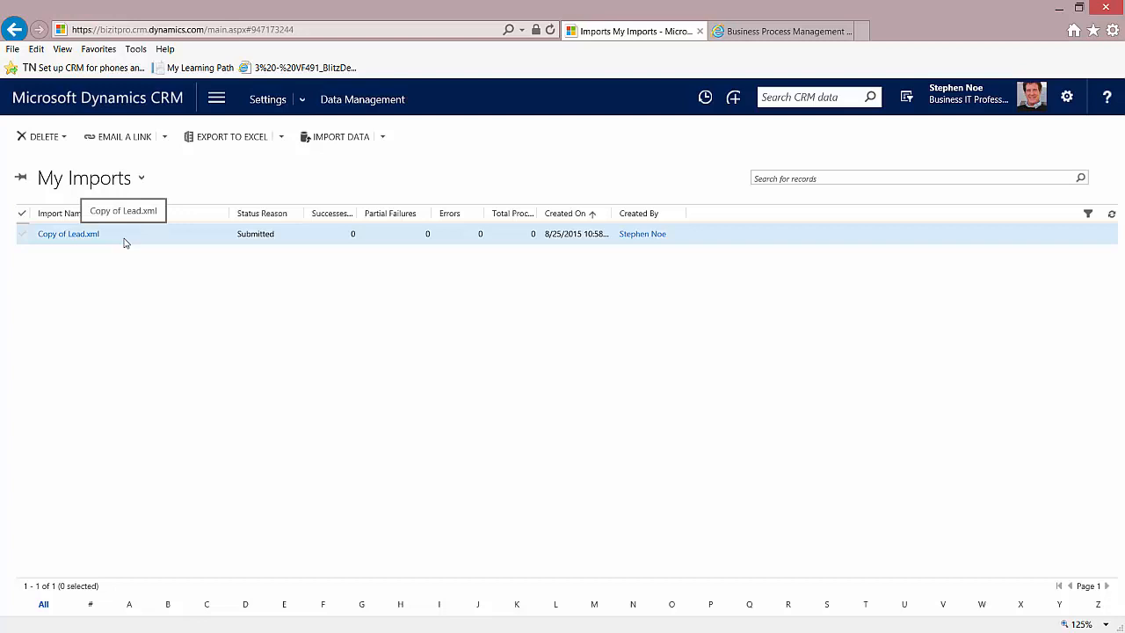
pyautogui.click(1112, 217)
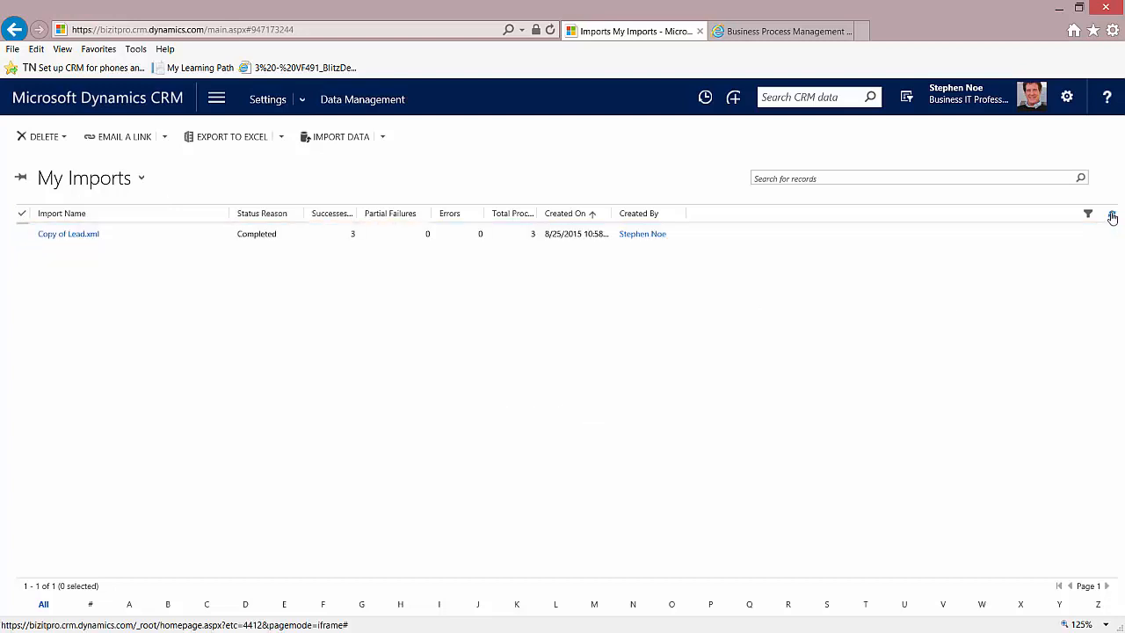
pyautogui.click(347, 236)
pyautogui.click(65, 138)
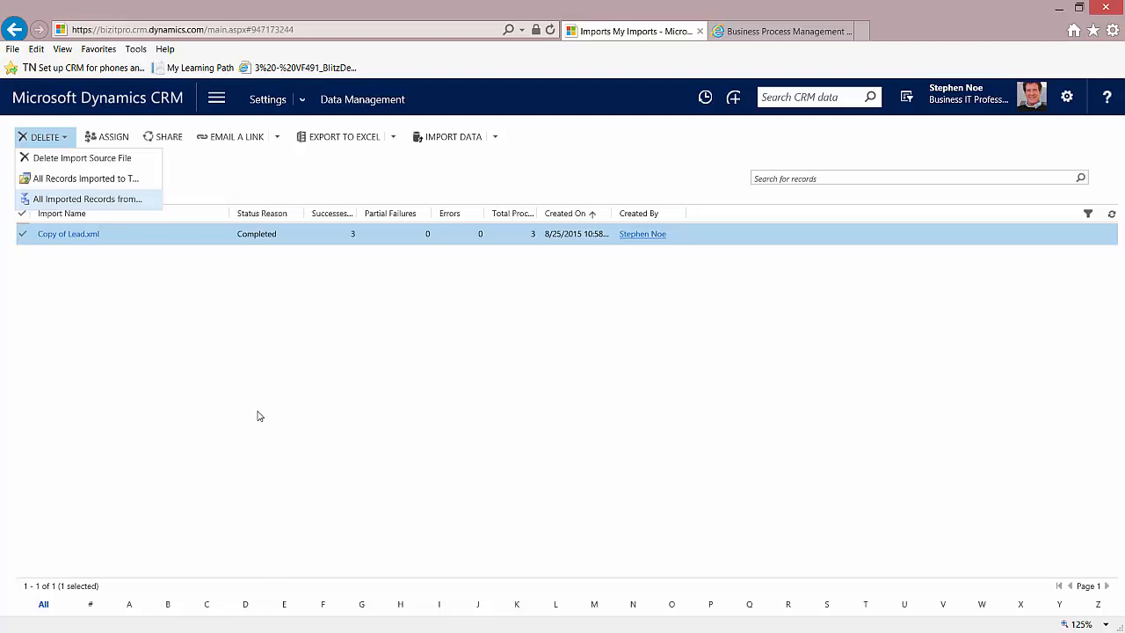
# Open the Leads list in the Sales area to check the imported leads
pyautogui.click(218, 102)
pyautogui.click(219, 102)
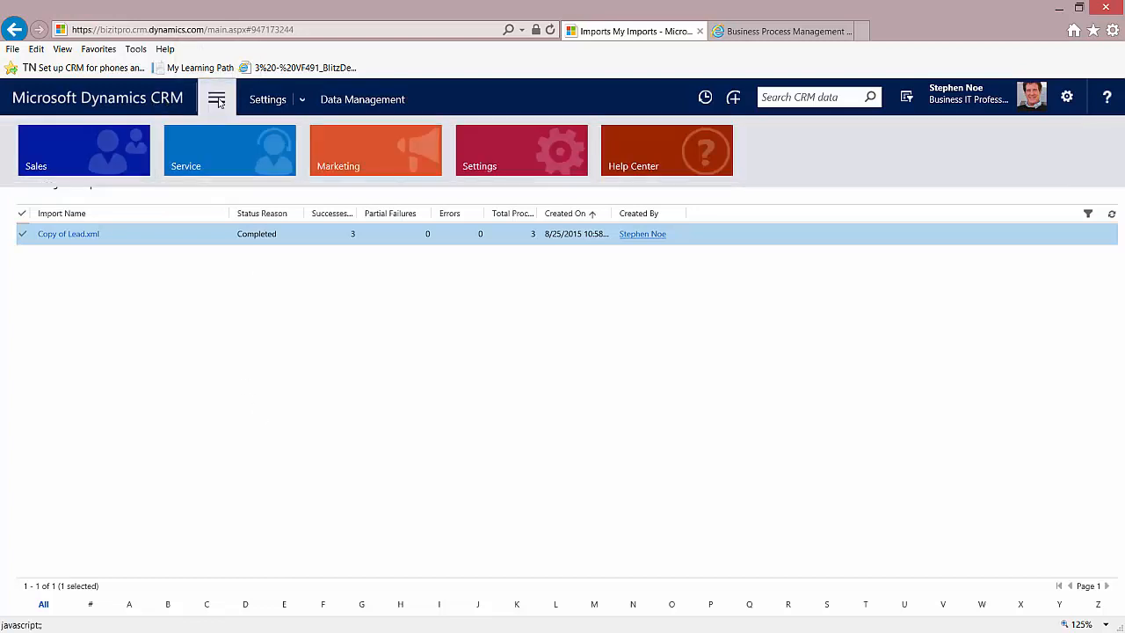
pyautogui.click(56, 154)
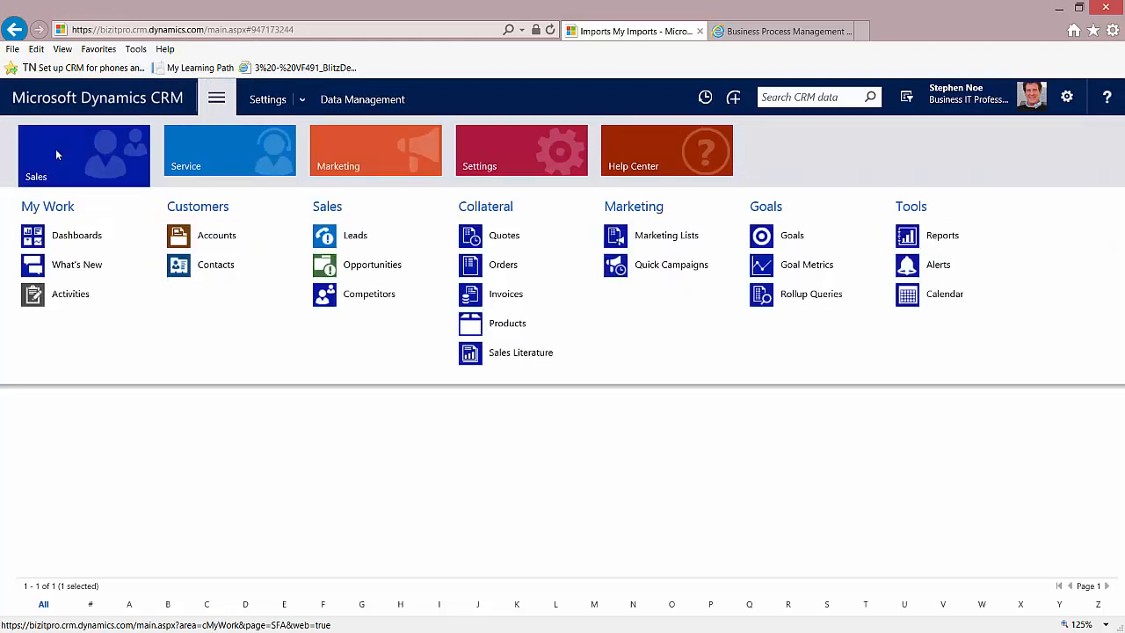
pyautogui.click(376, 236)
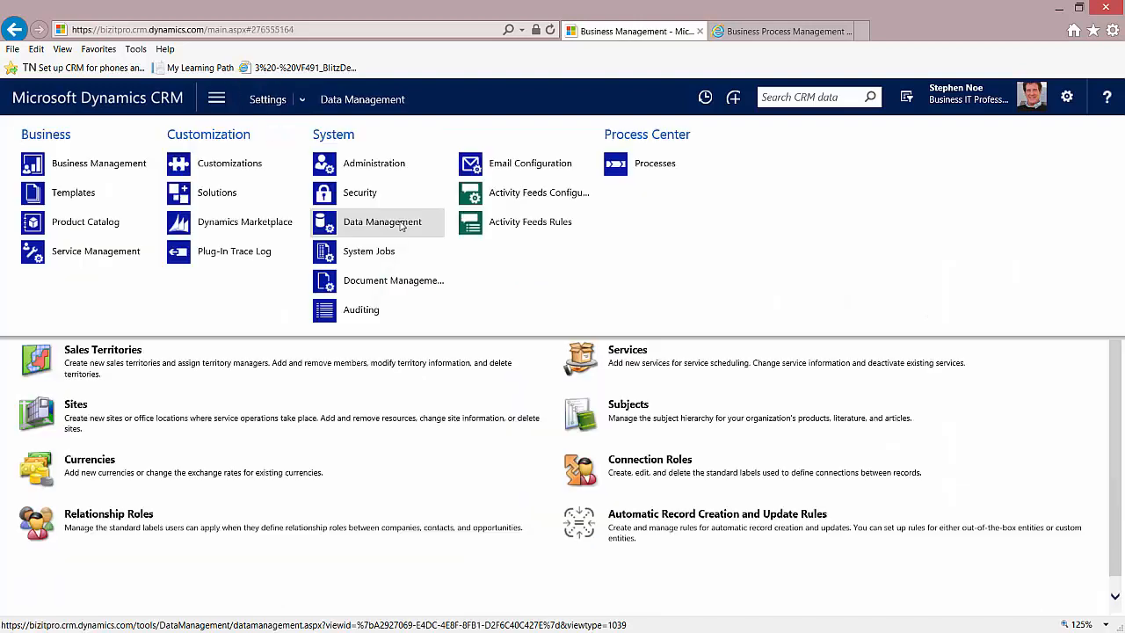
# Return to Imports in Data Management and bulk-delete all records imported by Copy of Lead.xml, with an email notification when the job finishes
pyautogui.click(376, 222)
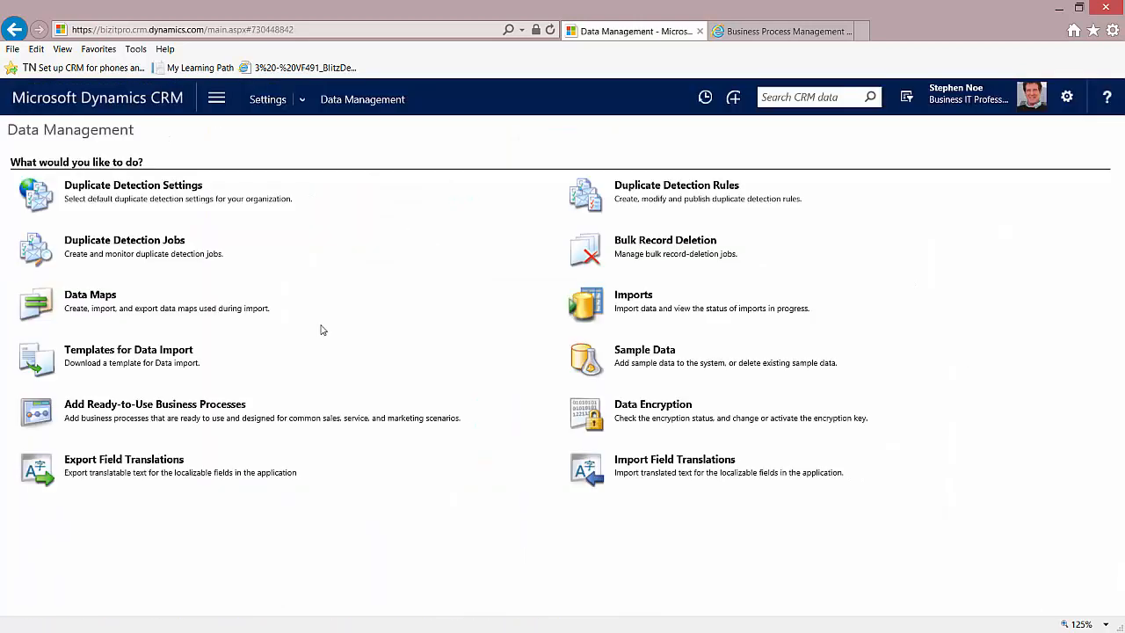
pyautogui.click(639, 299)
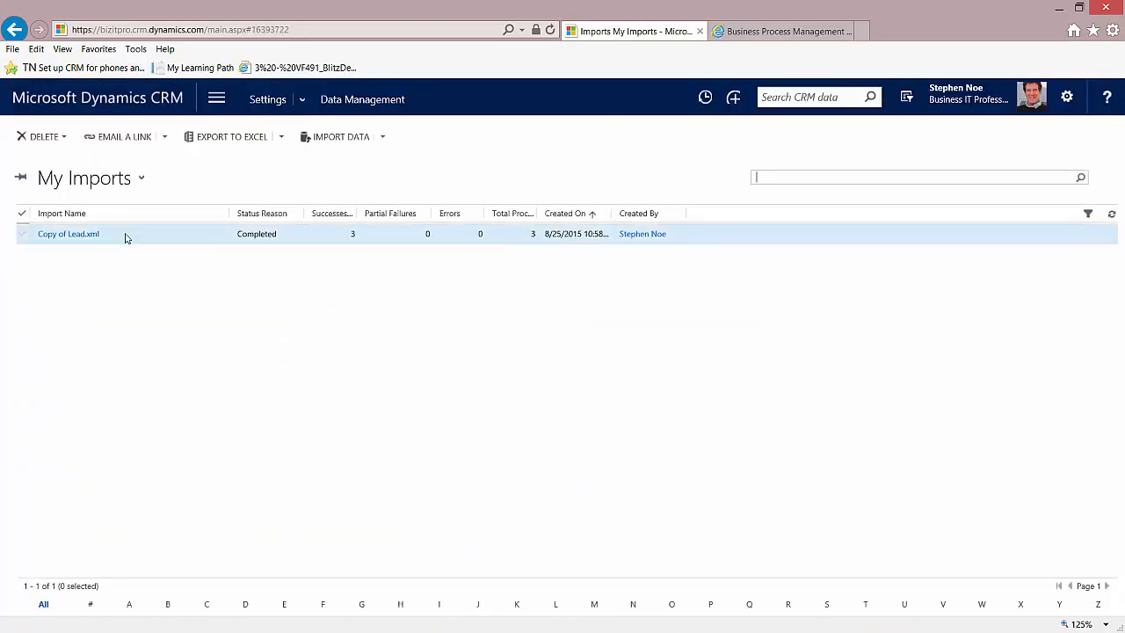
pyautogui.click(124, 237)
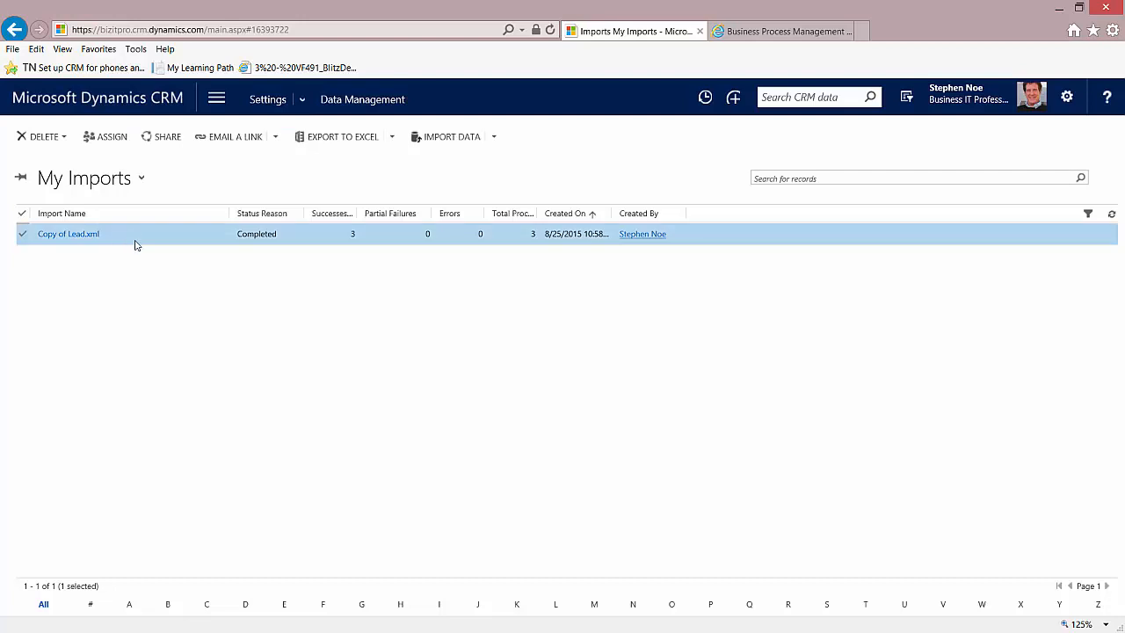
pyautogui.click(62, 138)
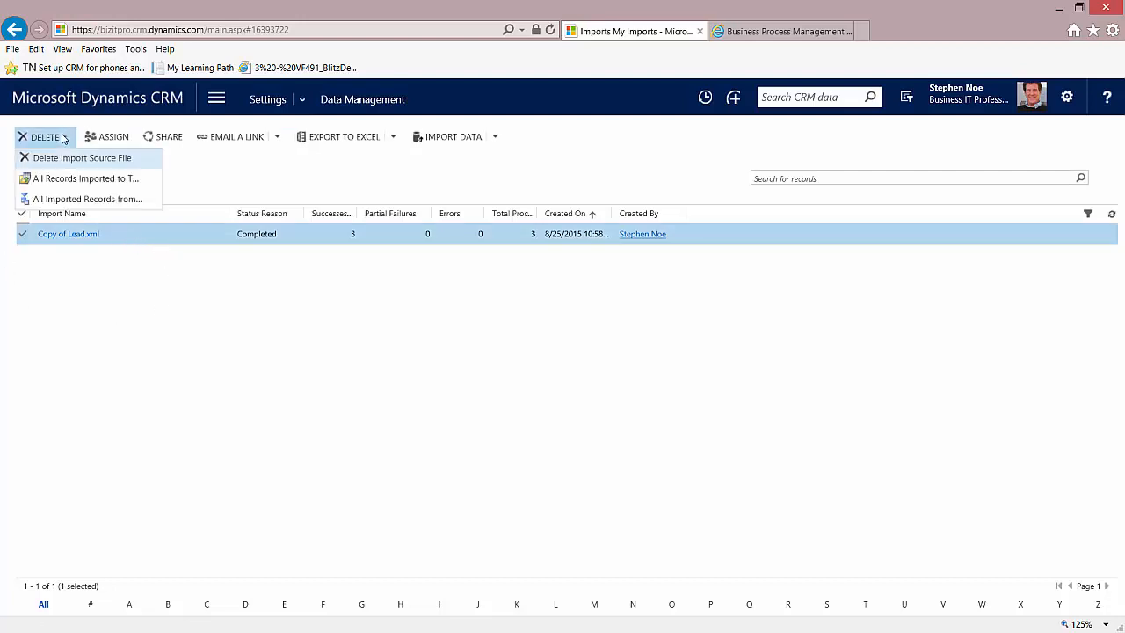
pyautogui.click(85, 180)
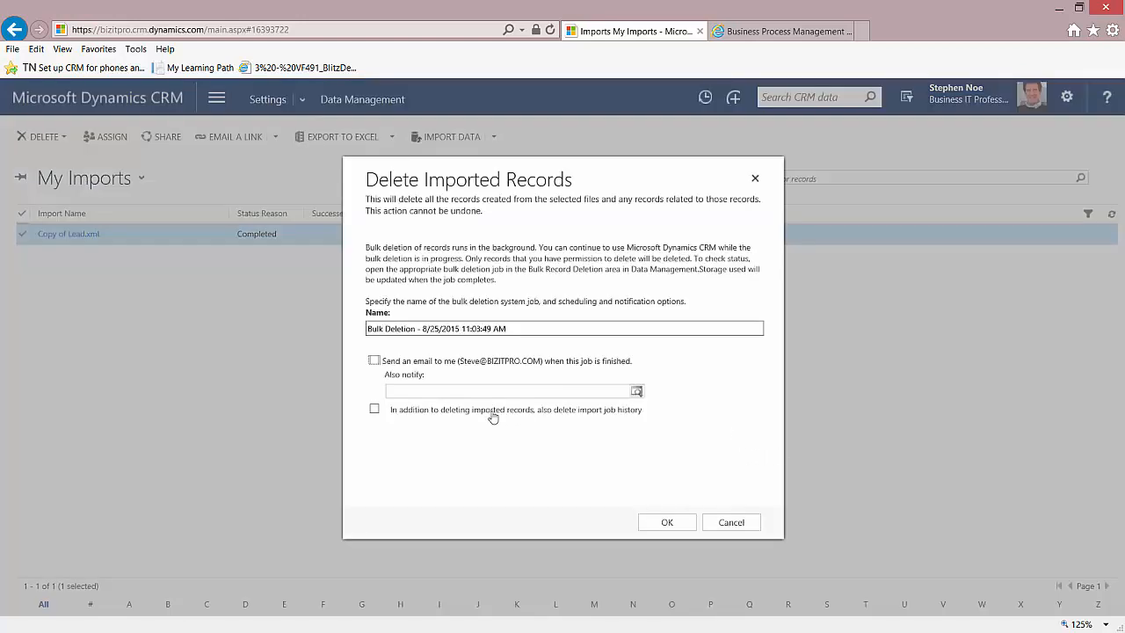
pyautogui.click(374, 361)
pyautogui.click(668, 522)
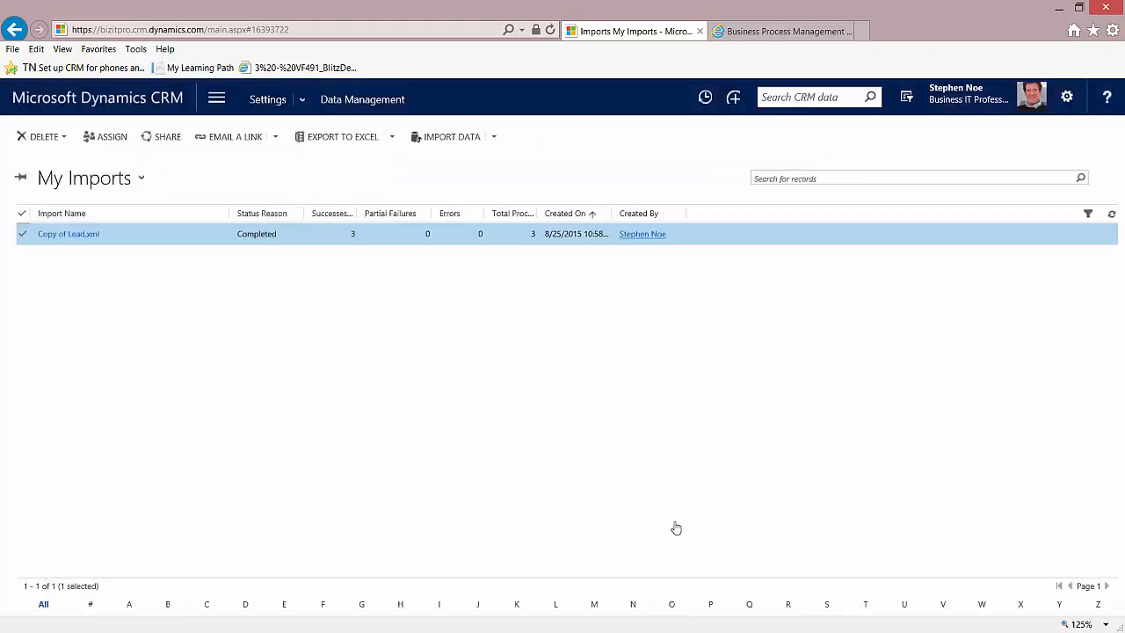
# Refresh the Imports list, then open the Sales Leads list and refresh it to check on the deleted leads
pyautogui.click(1112, 217)
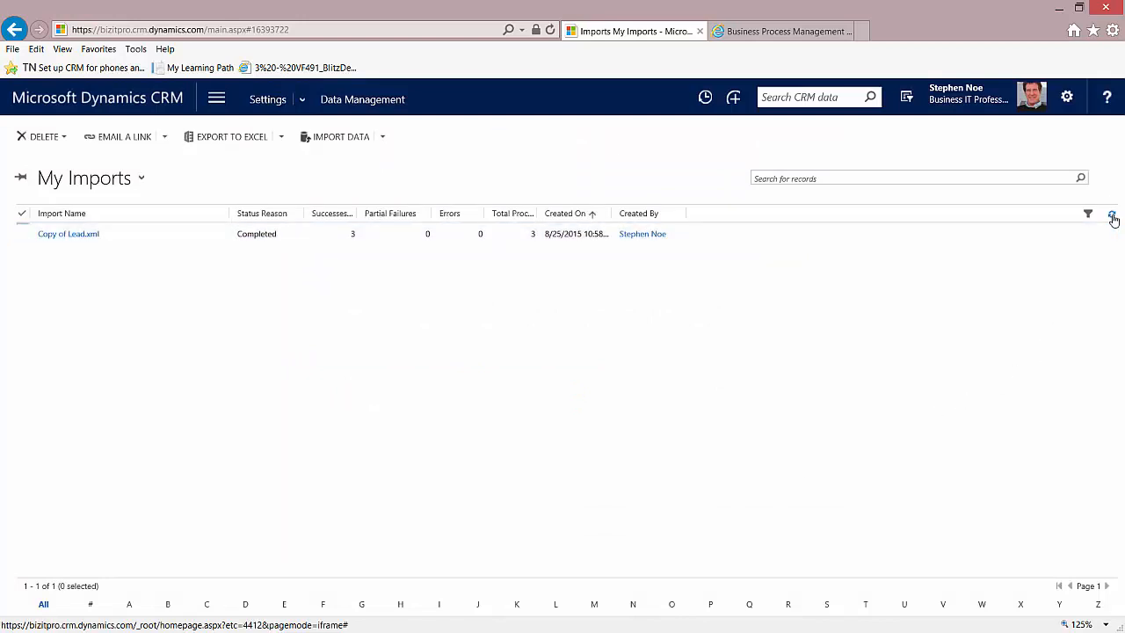
pyautogui.click(303, 99)
pyautogui.click(216, 98)
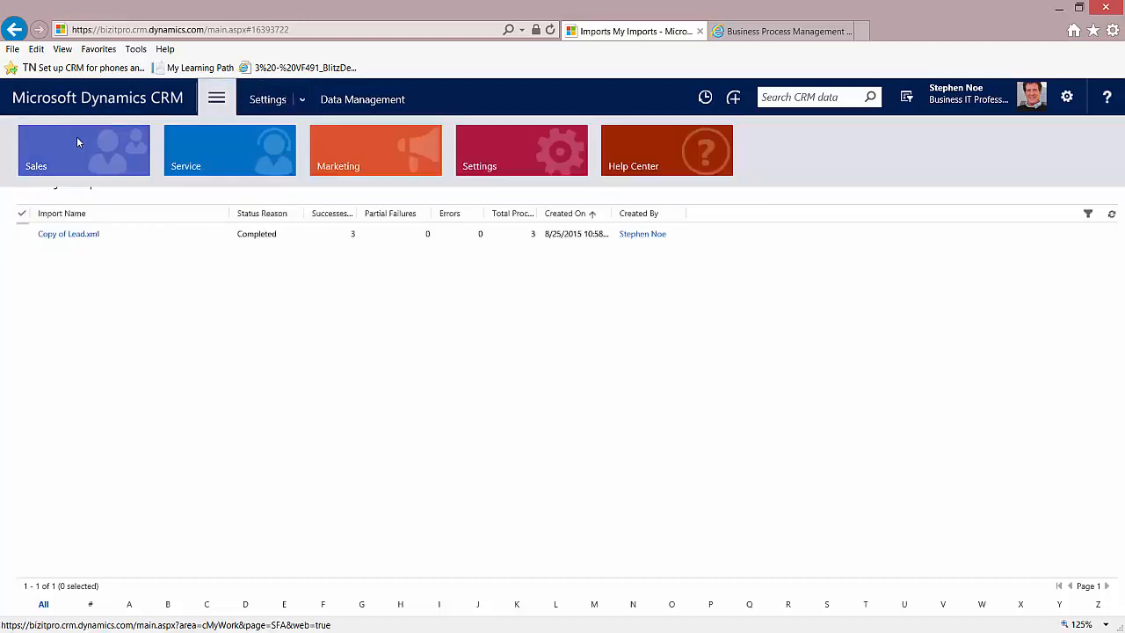
pyautogui.click(359, 236)
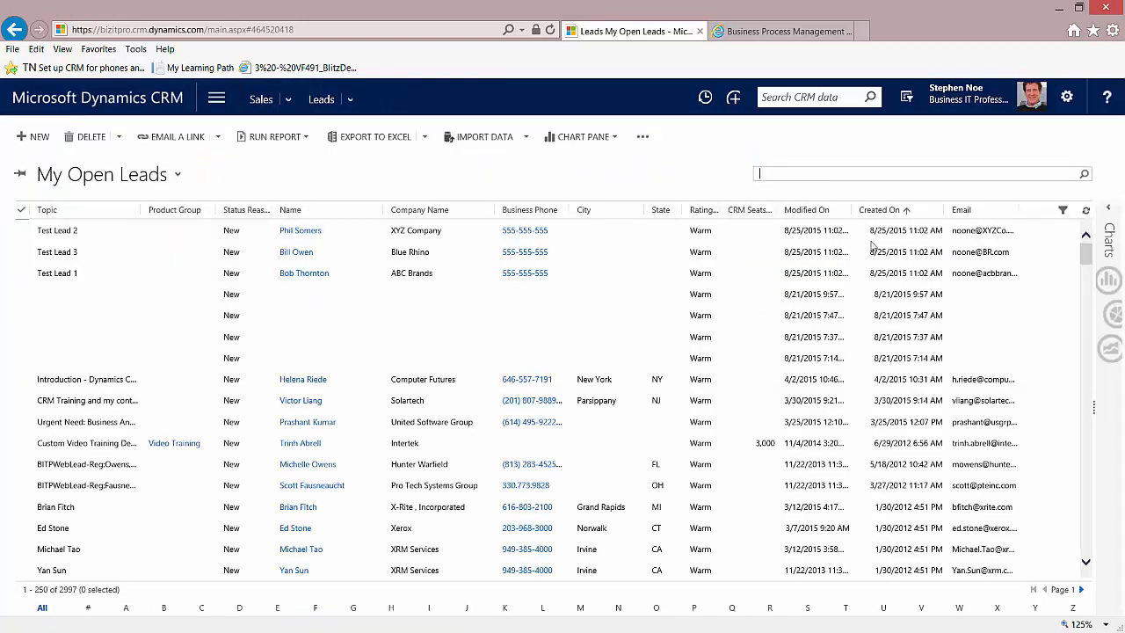
pyautogui.click(1085, 212)
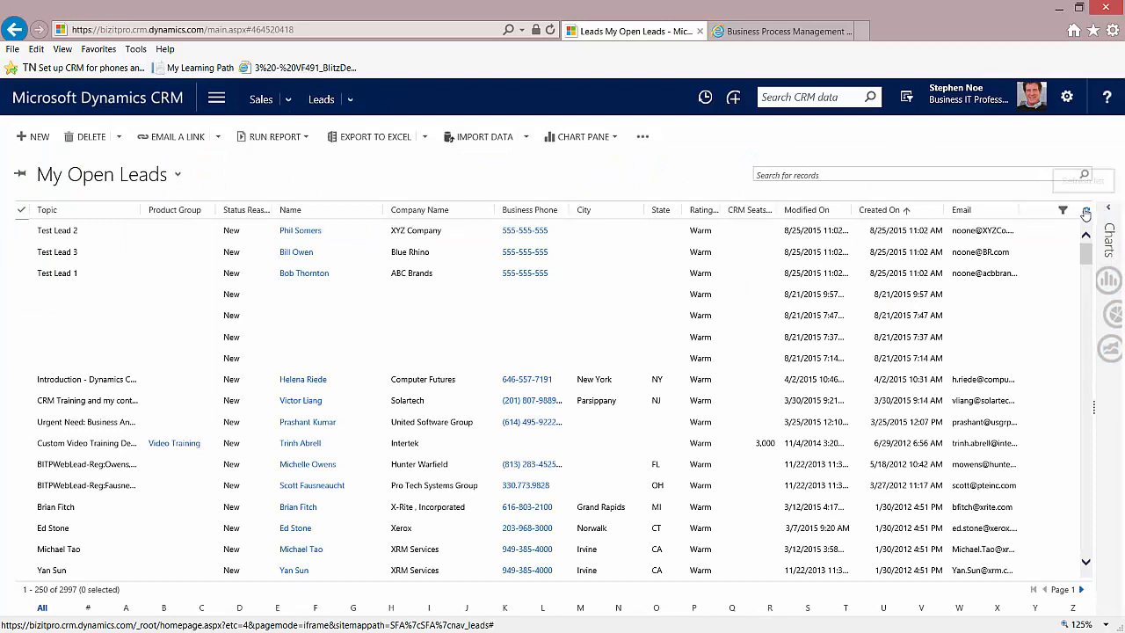